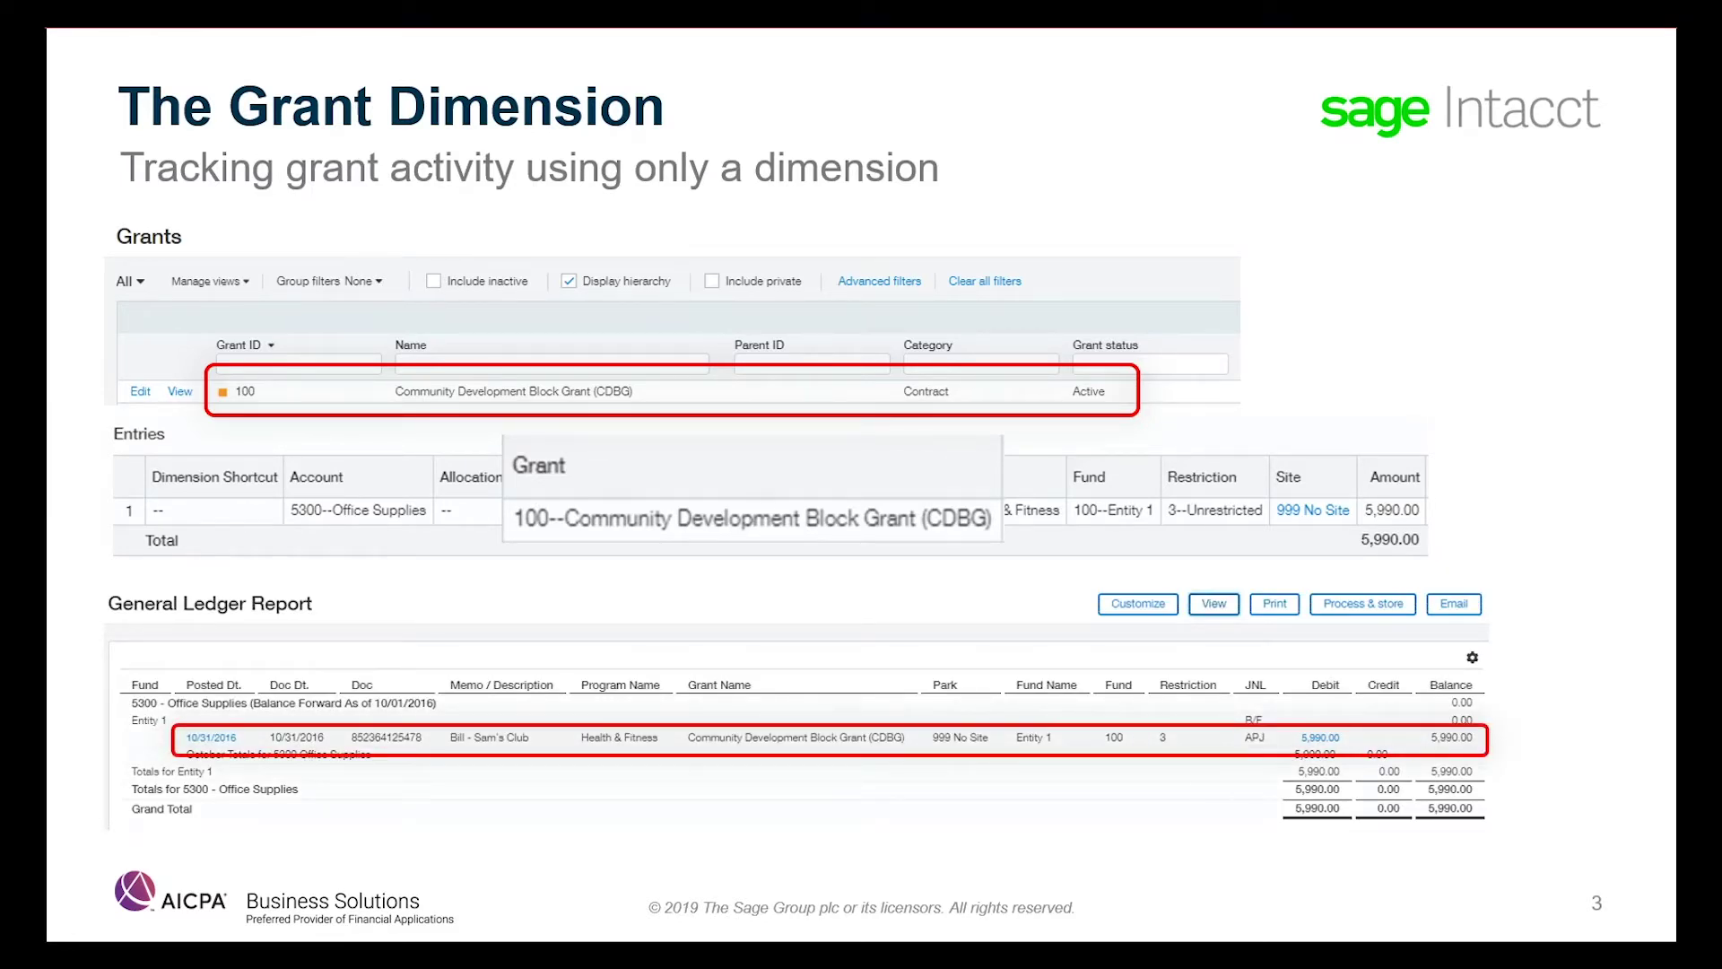
# Advance the presentation to slide 4, The Grant Module.
pyautogui.press('Right')
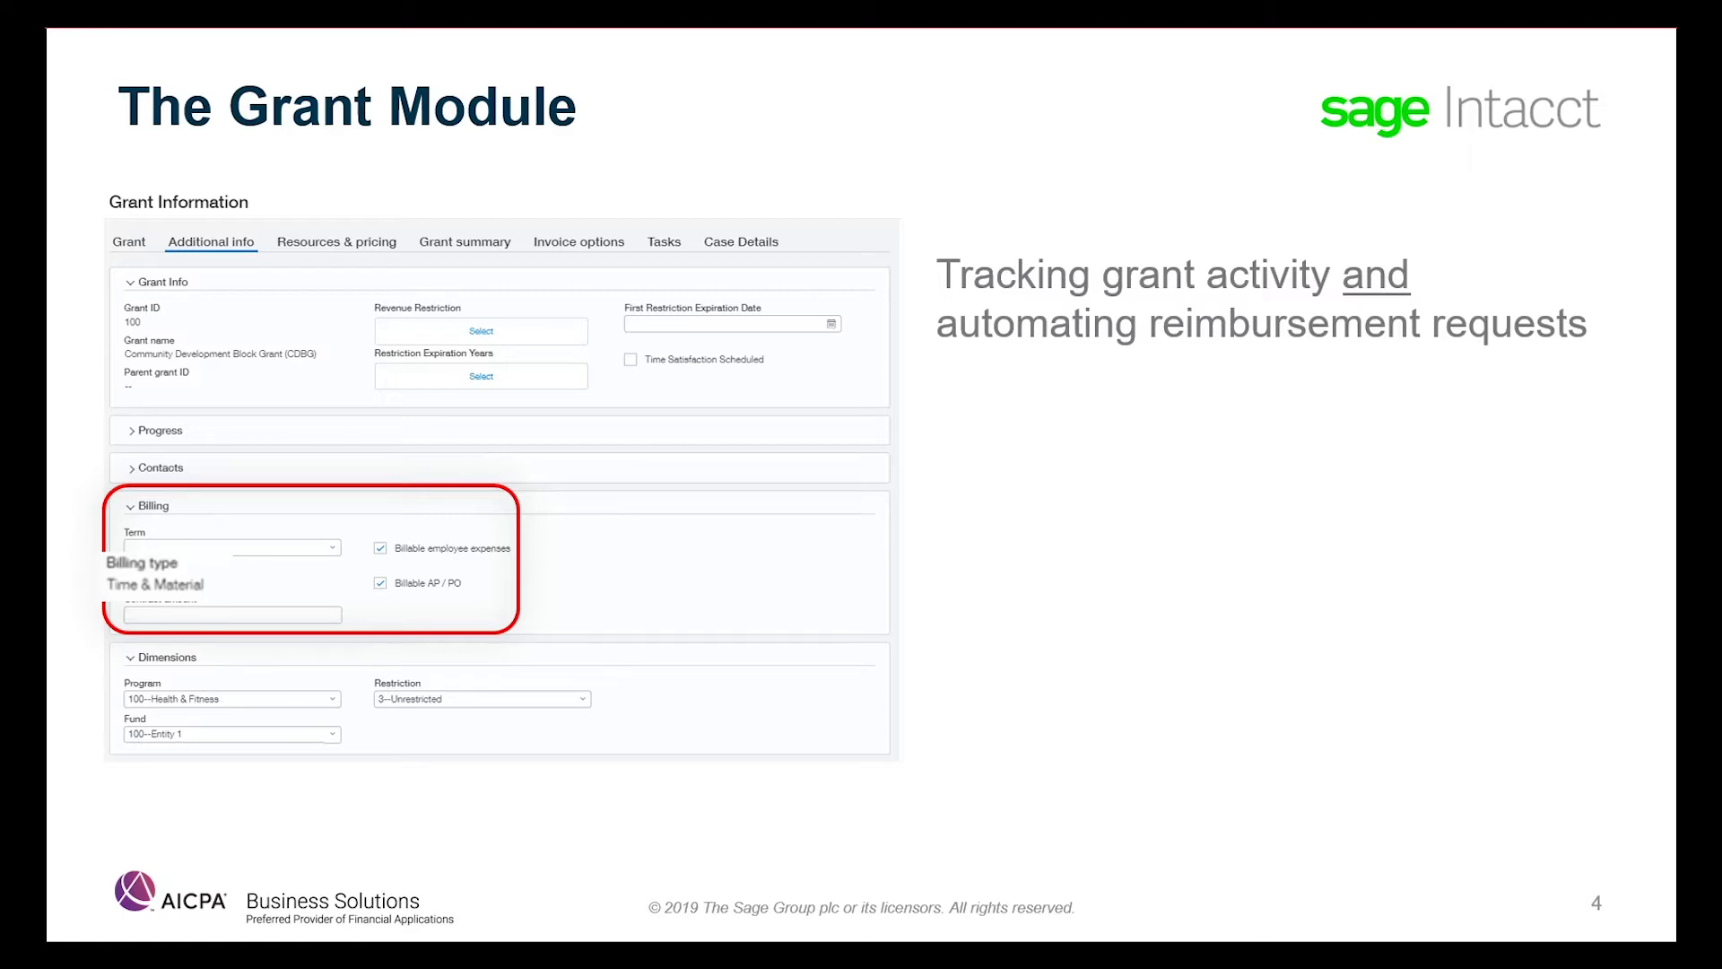
# Reveal the five bullets: AP Bills, Purchase Orders, GL Journal Entries, Employee Expenses, Timesheet Entries.
pyautogui.press('Right')
pyautogui.press('Right')
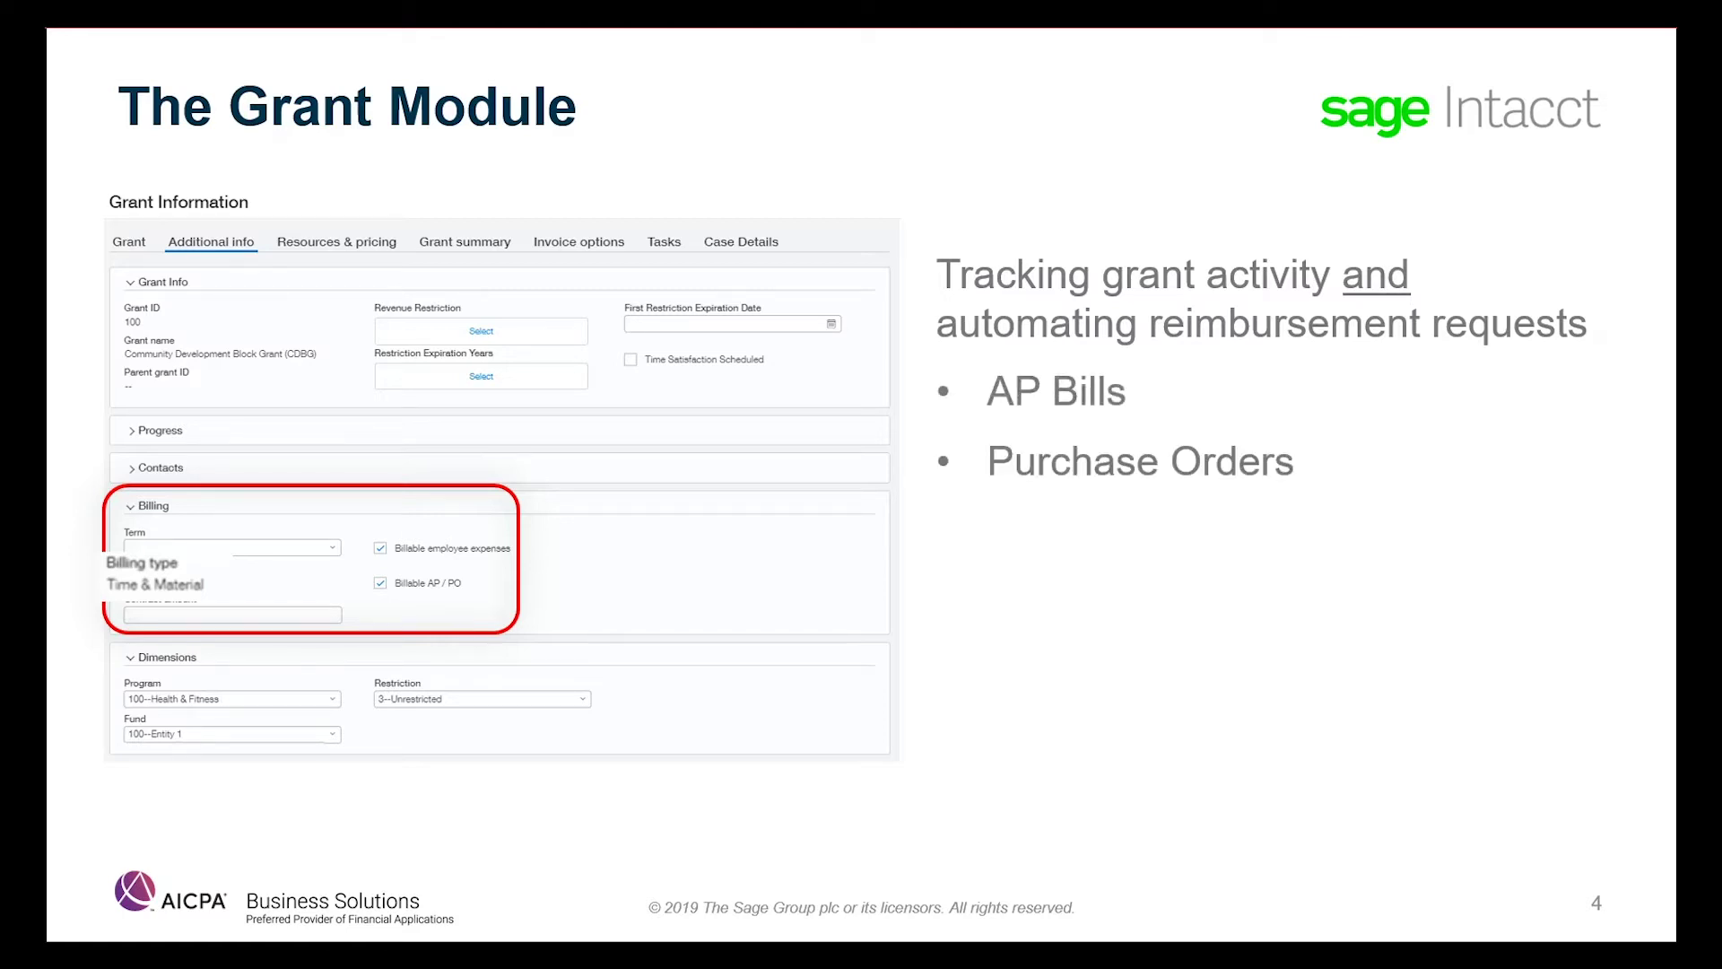
pyautogui.press('Right')
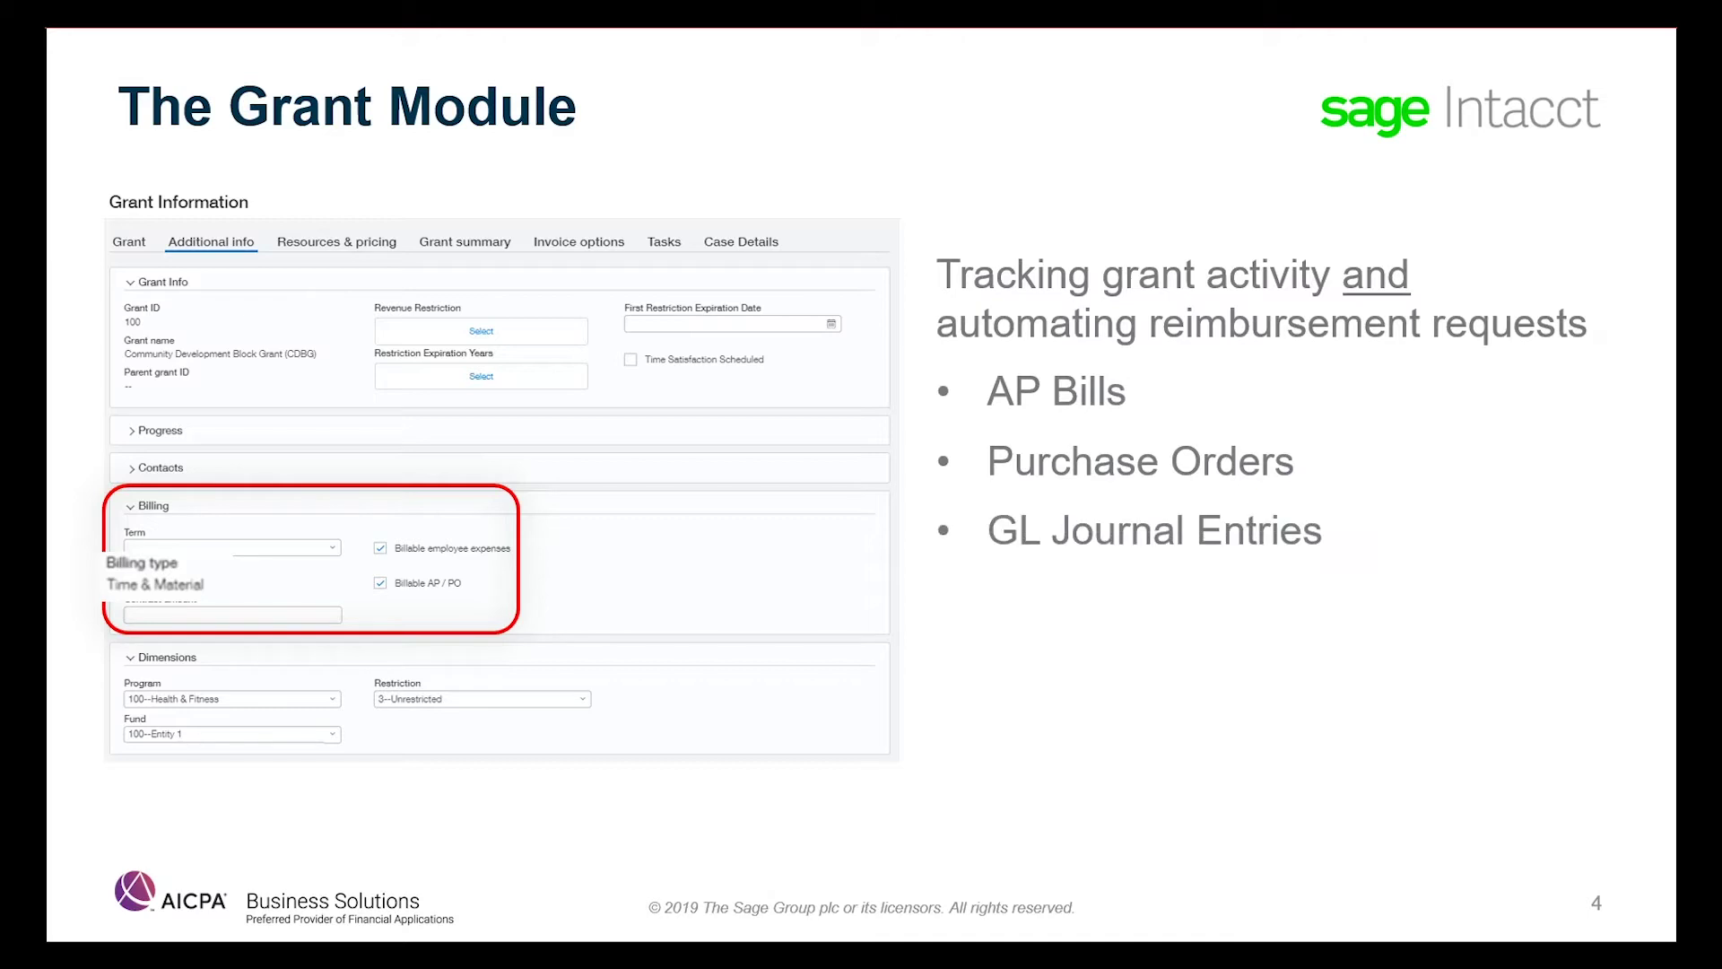
pyautogui.press('Right')
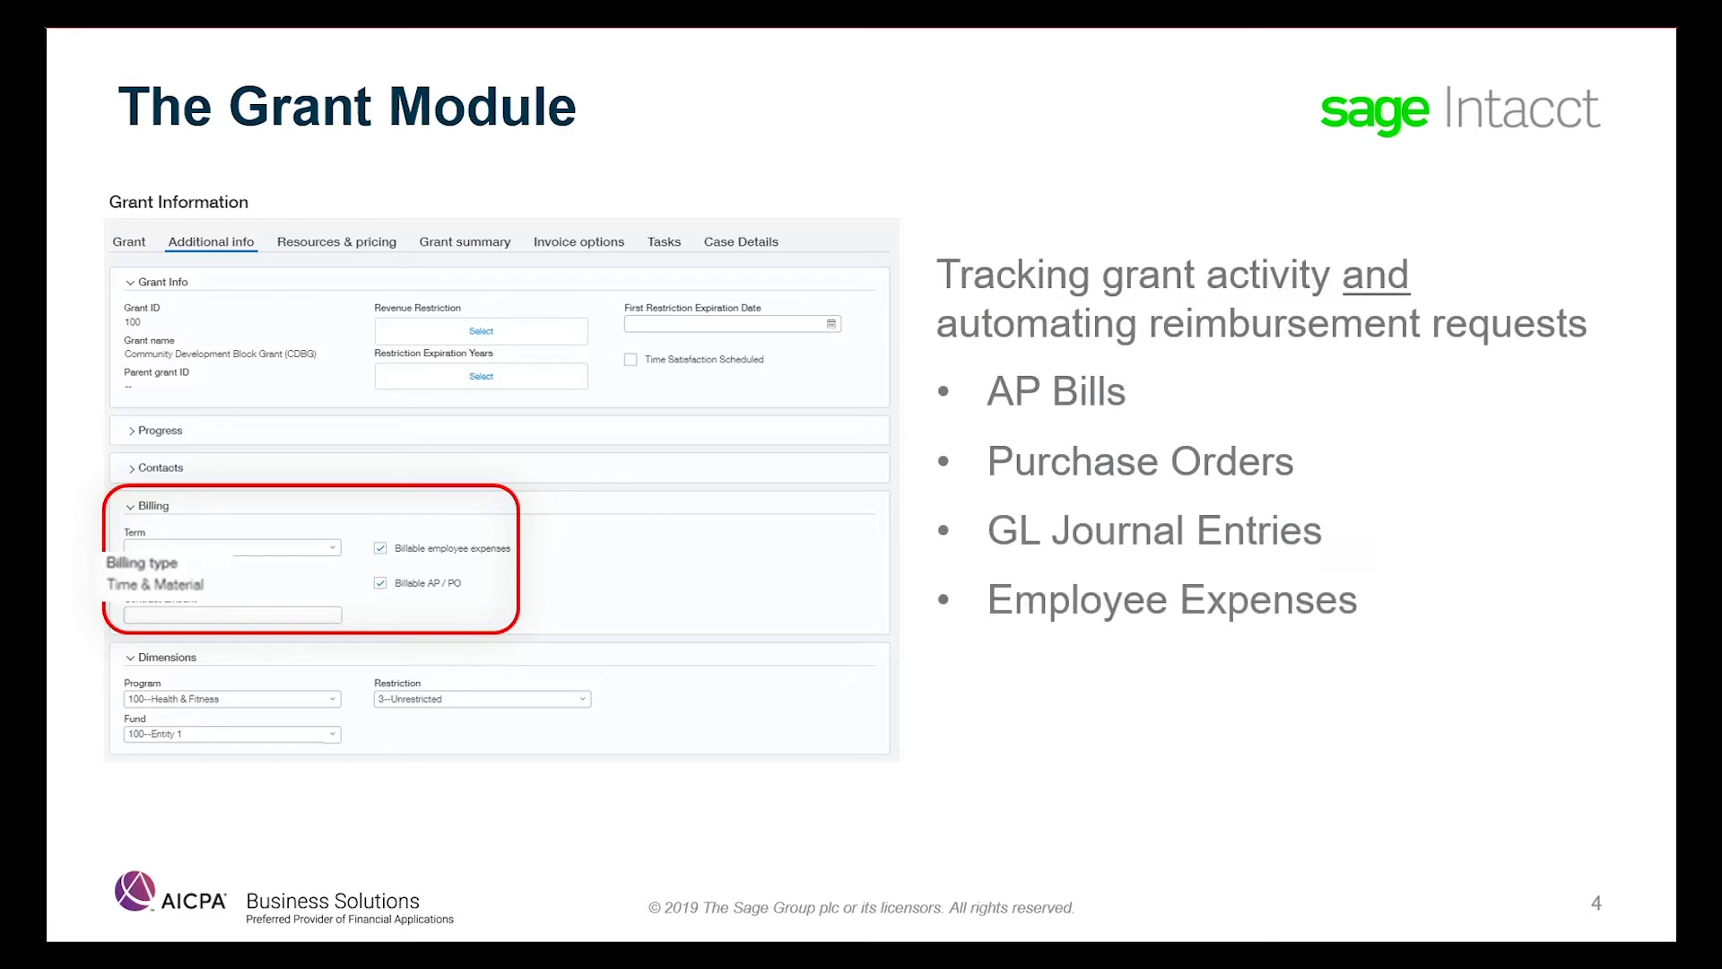
pyautogui.press('Right')
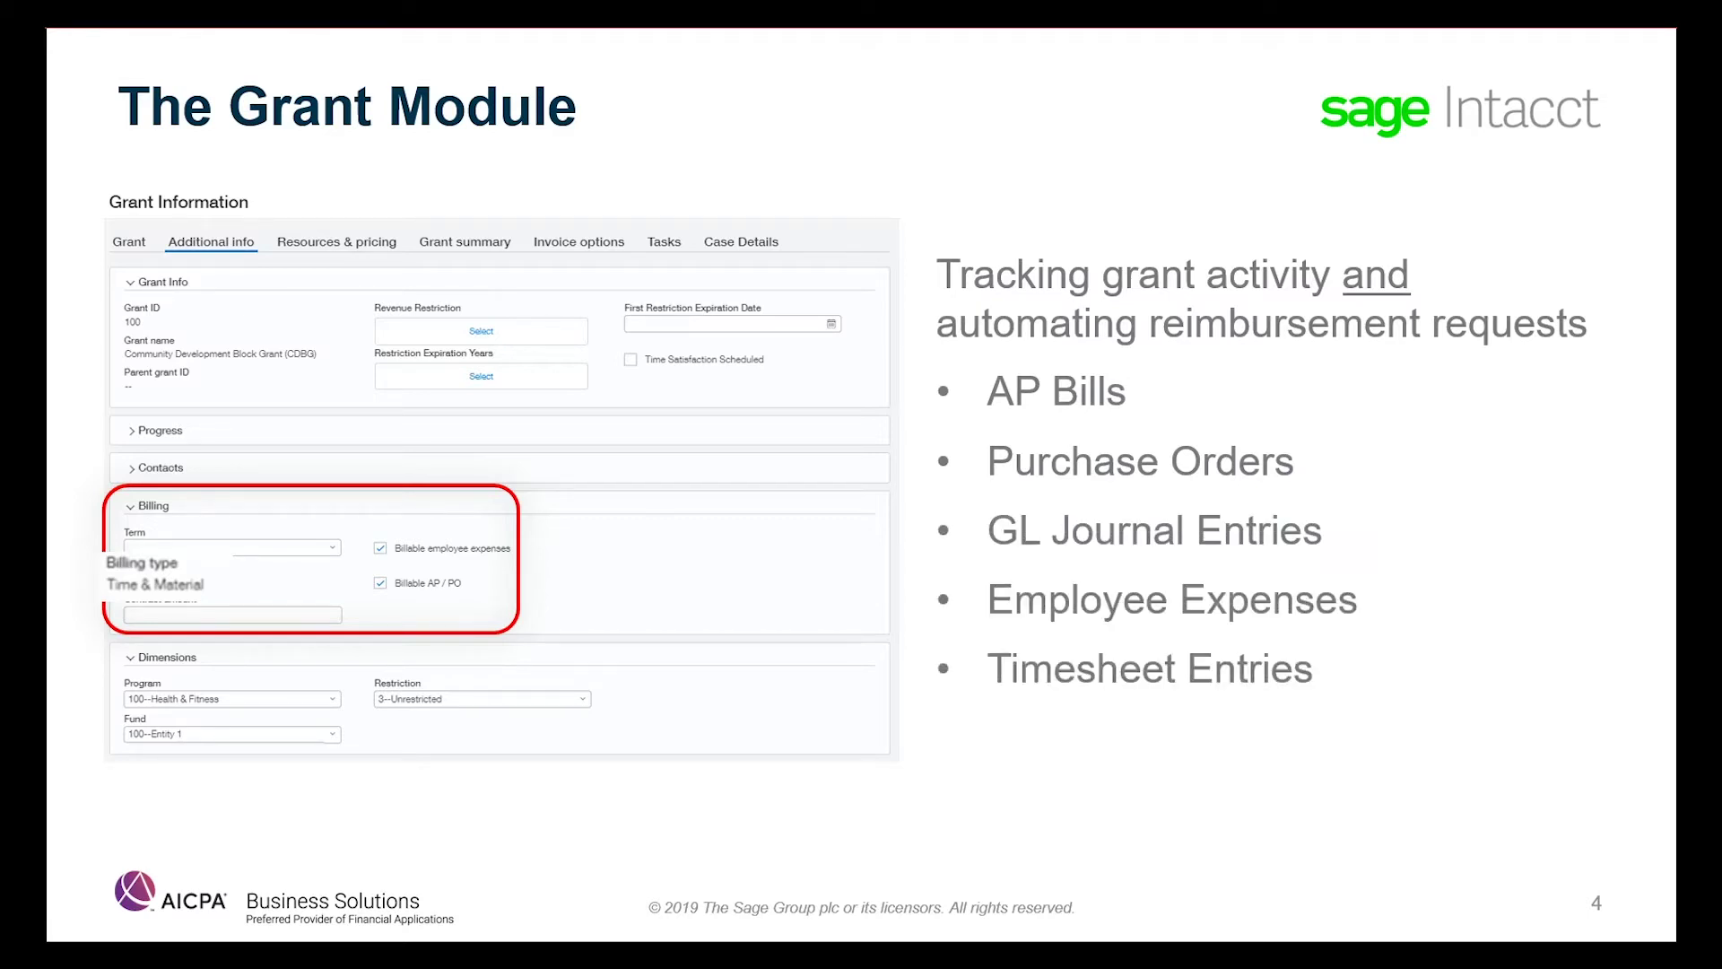
pyautogui.press('Right')
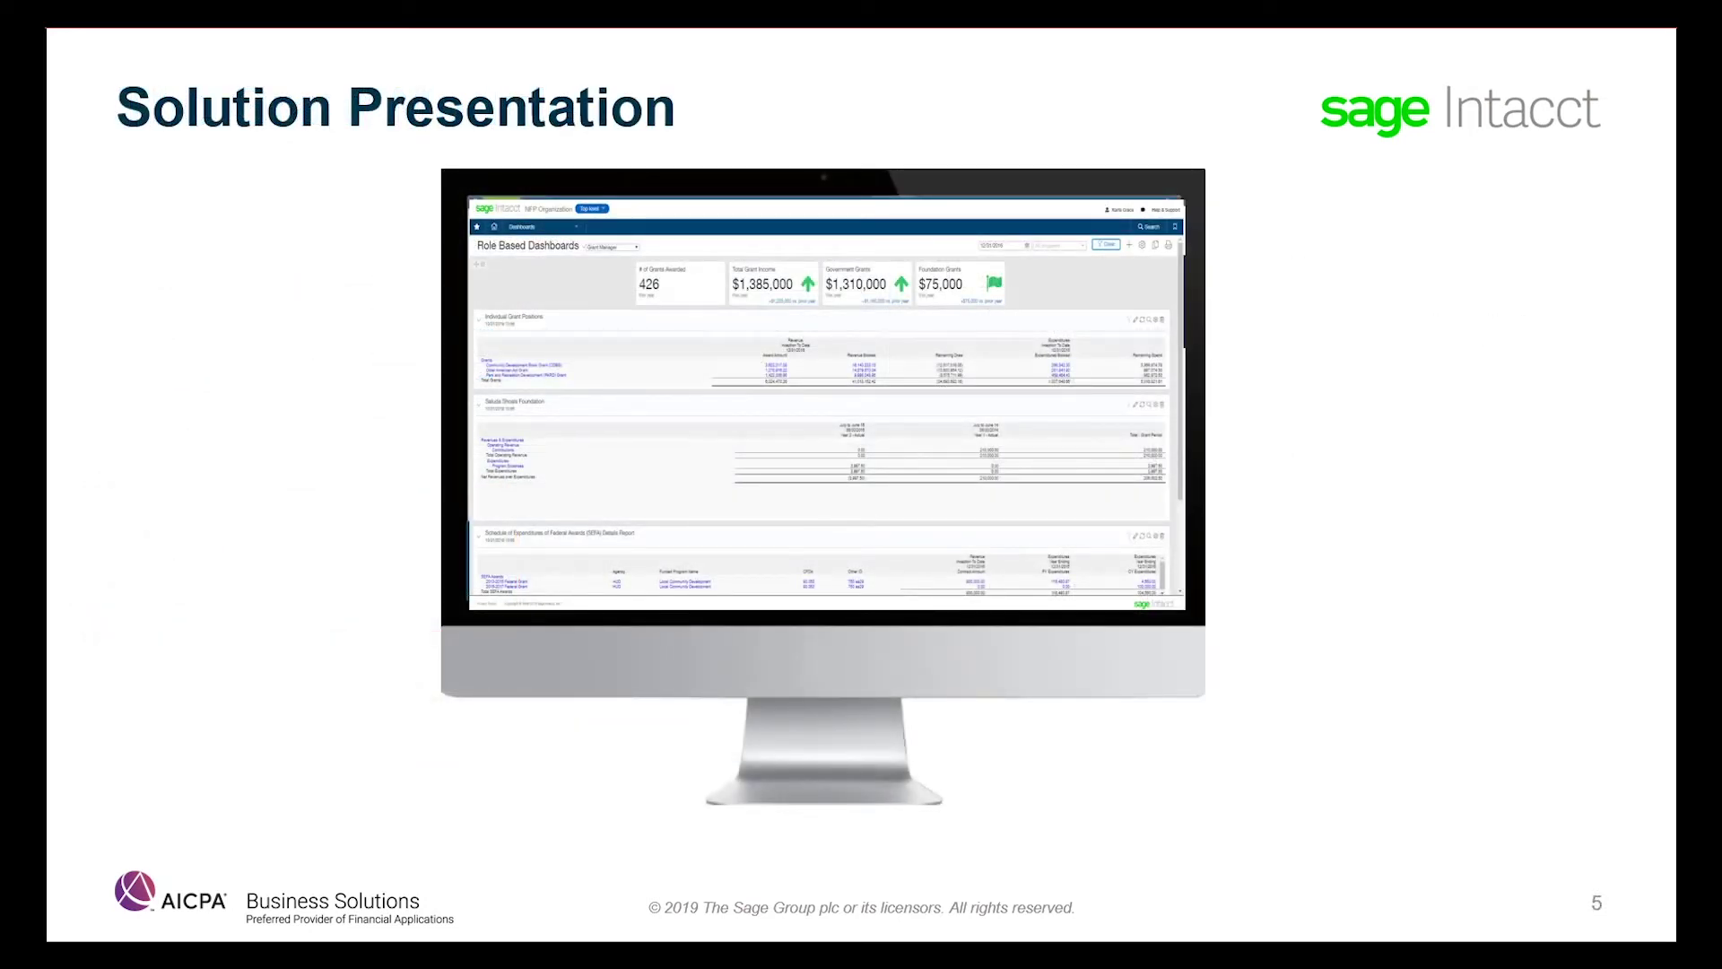
# Switch from the slides to the Sage Intacct Grant Manager dashboard showing $1,385,000 grant income.
pyautogui.hotkey('alt', 'Tab')
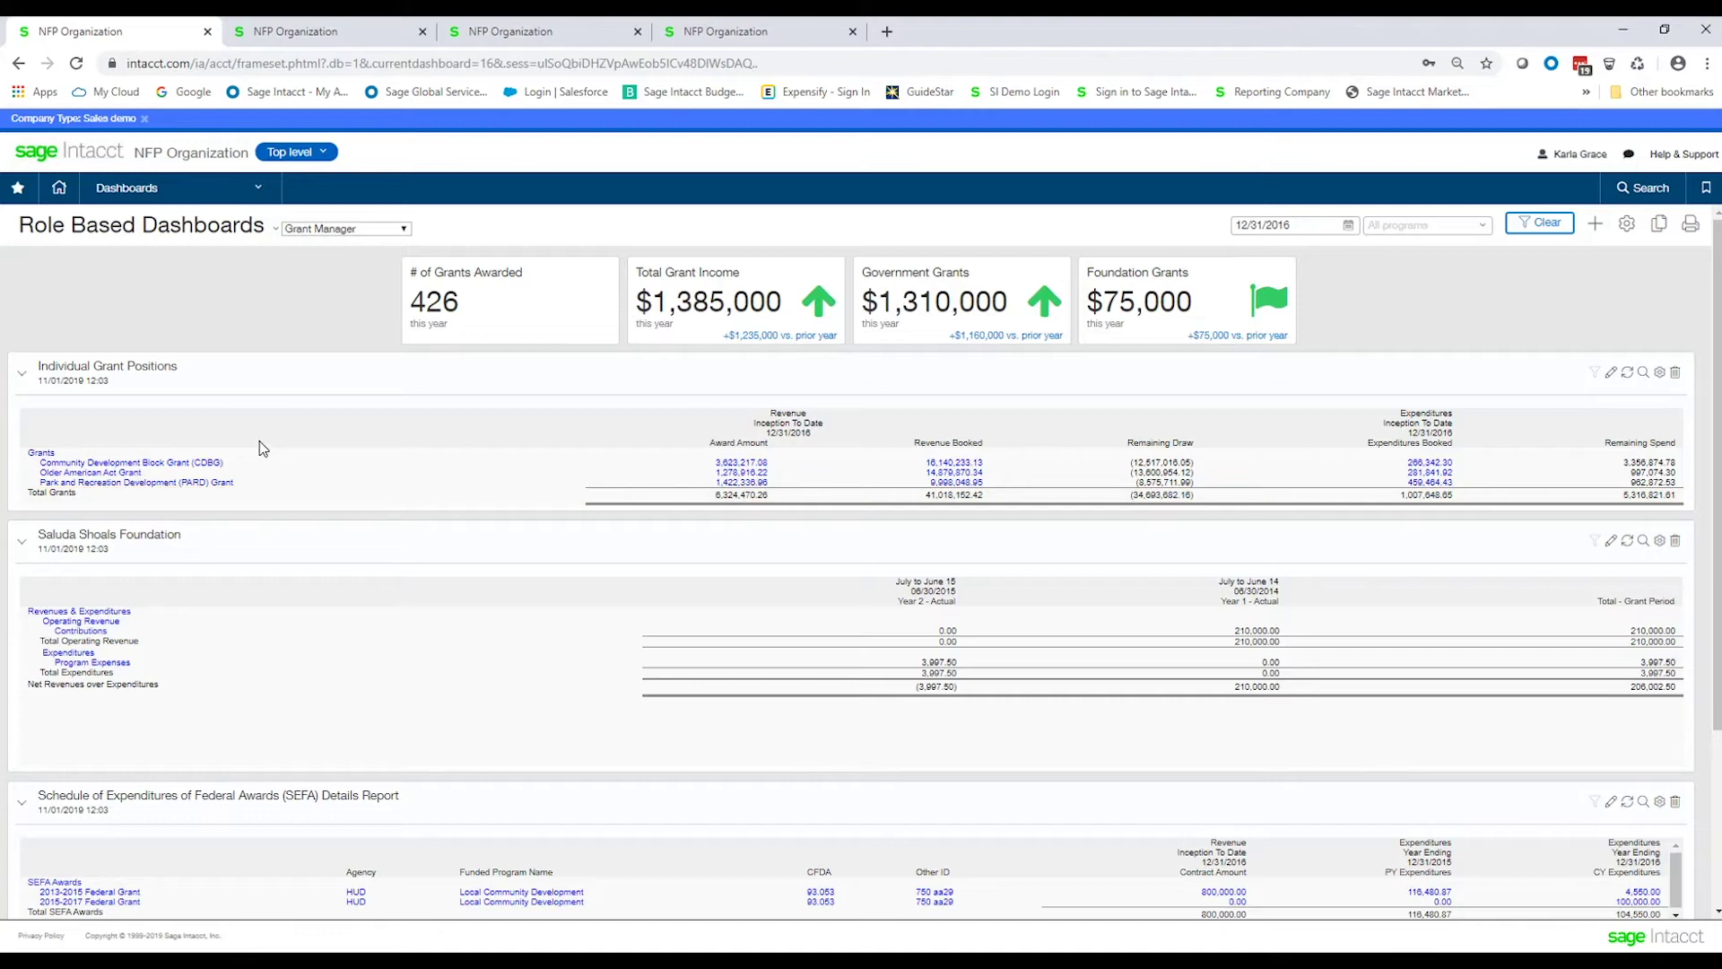
pyautogui.click(327, 238)
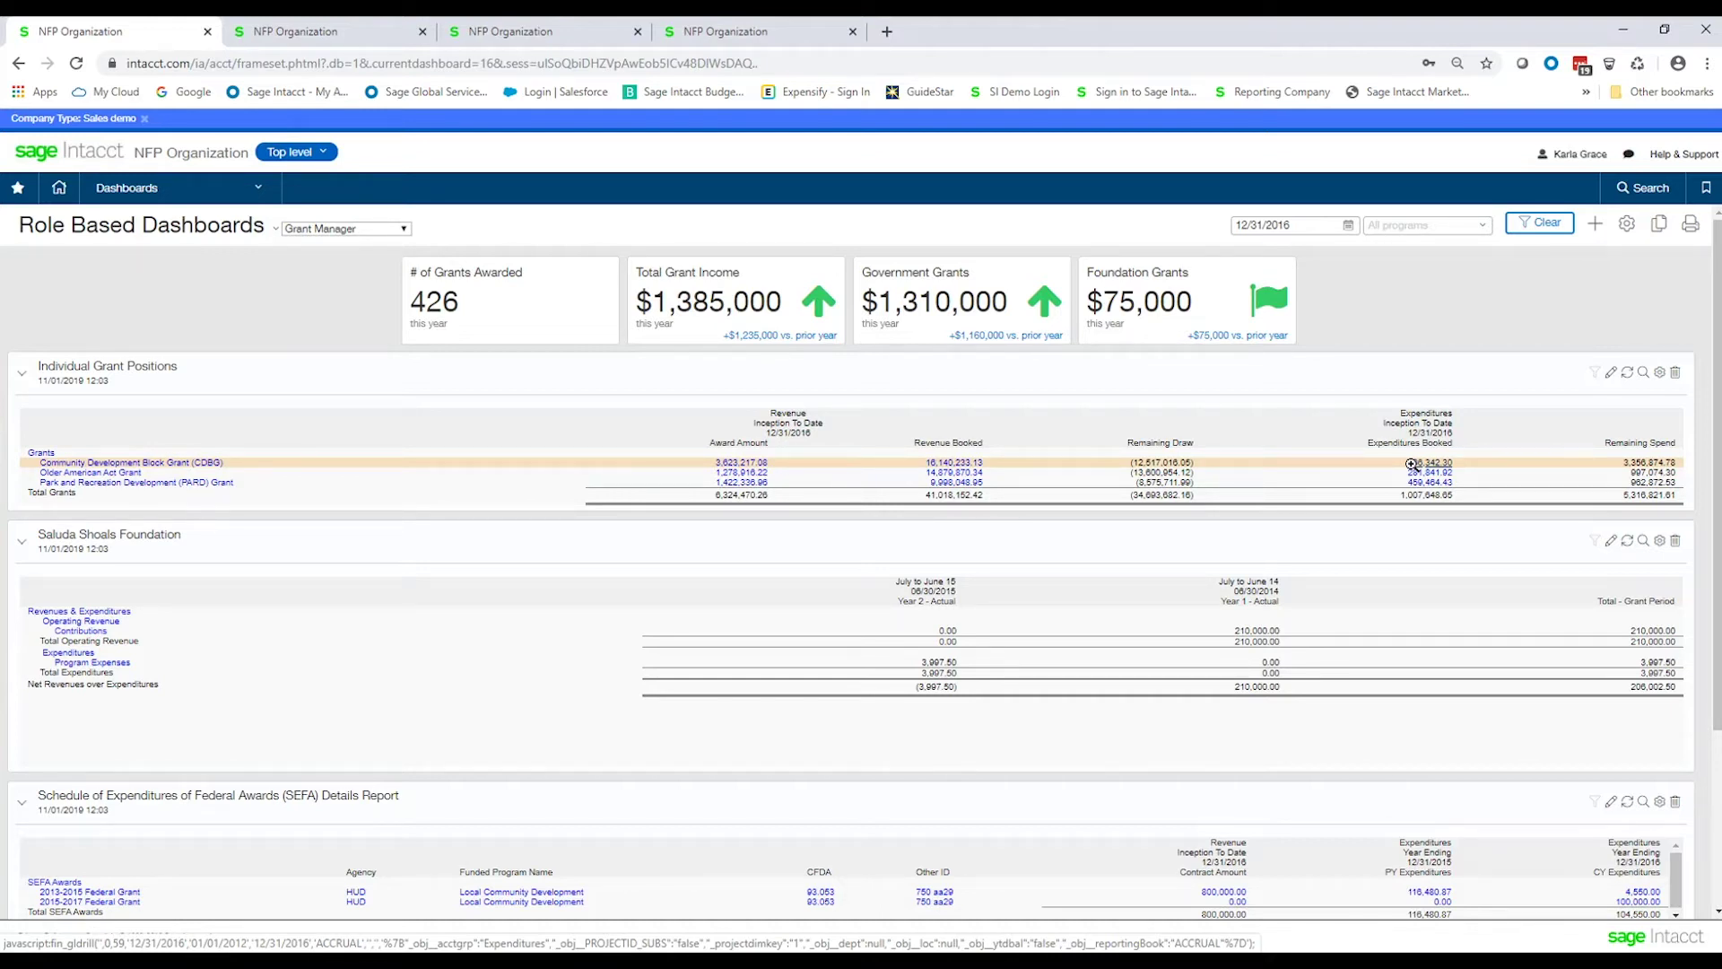
# Drill into CDBG's booked expenditures and scroll the General Ledger Report to 5300 Office Supplies.
pyautogui.click(1433, 463)
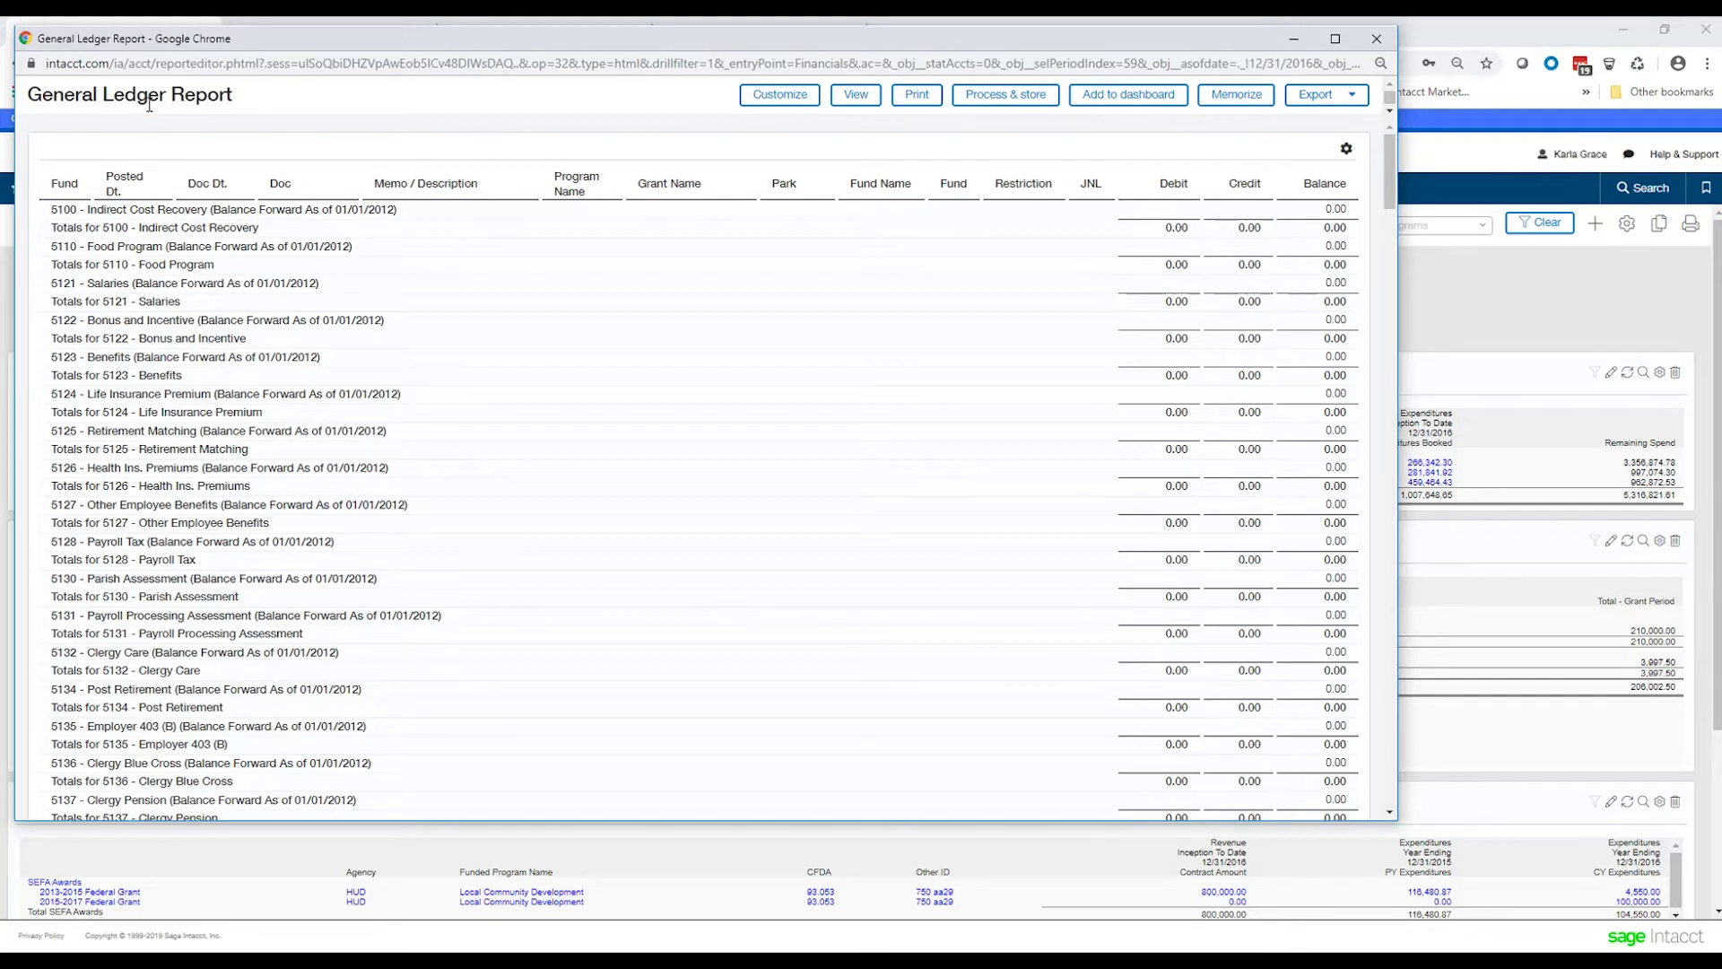
pyautogui.scroll(-10, 622, 484)
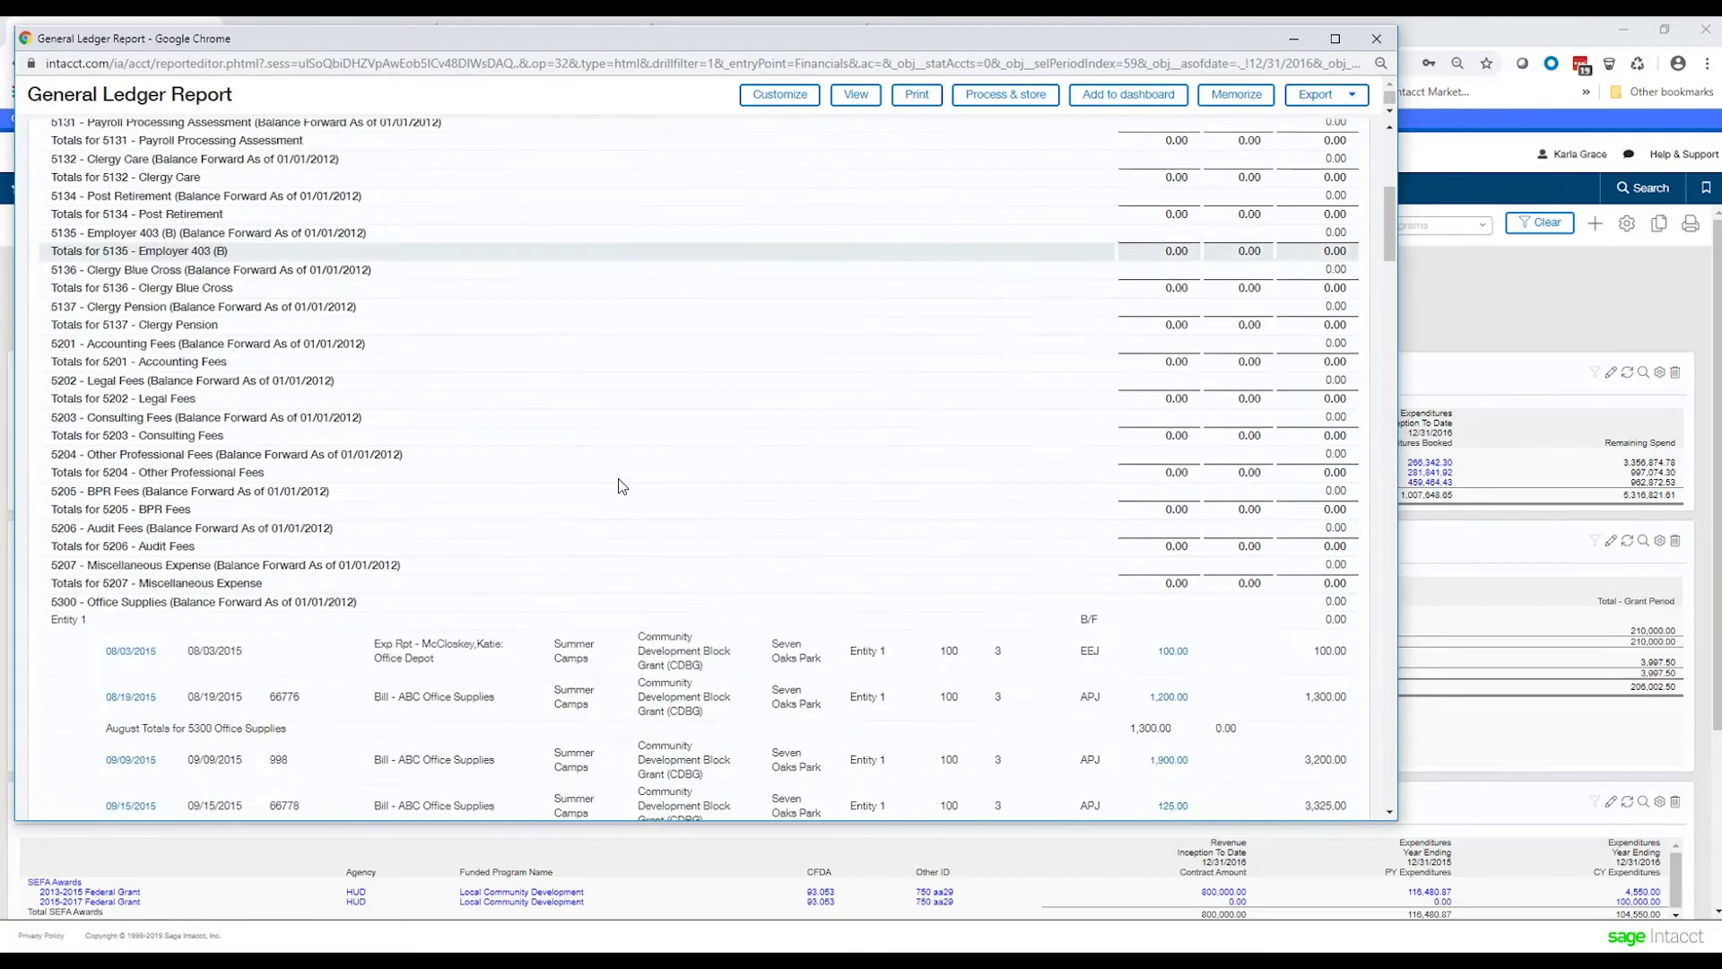
pyautogui.scroll(-2, 617, 484)
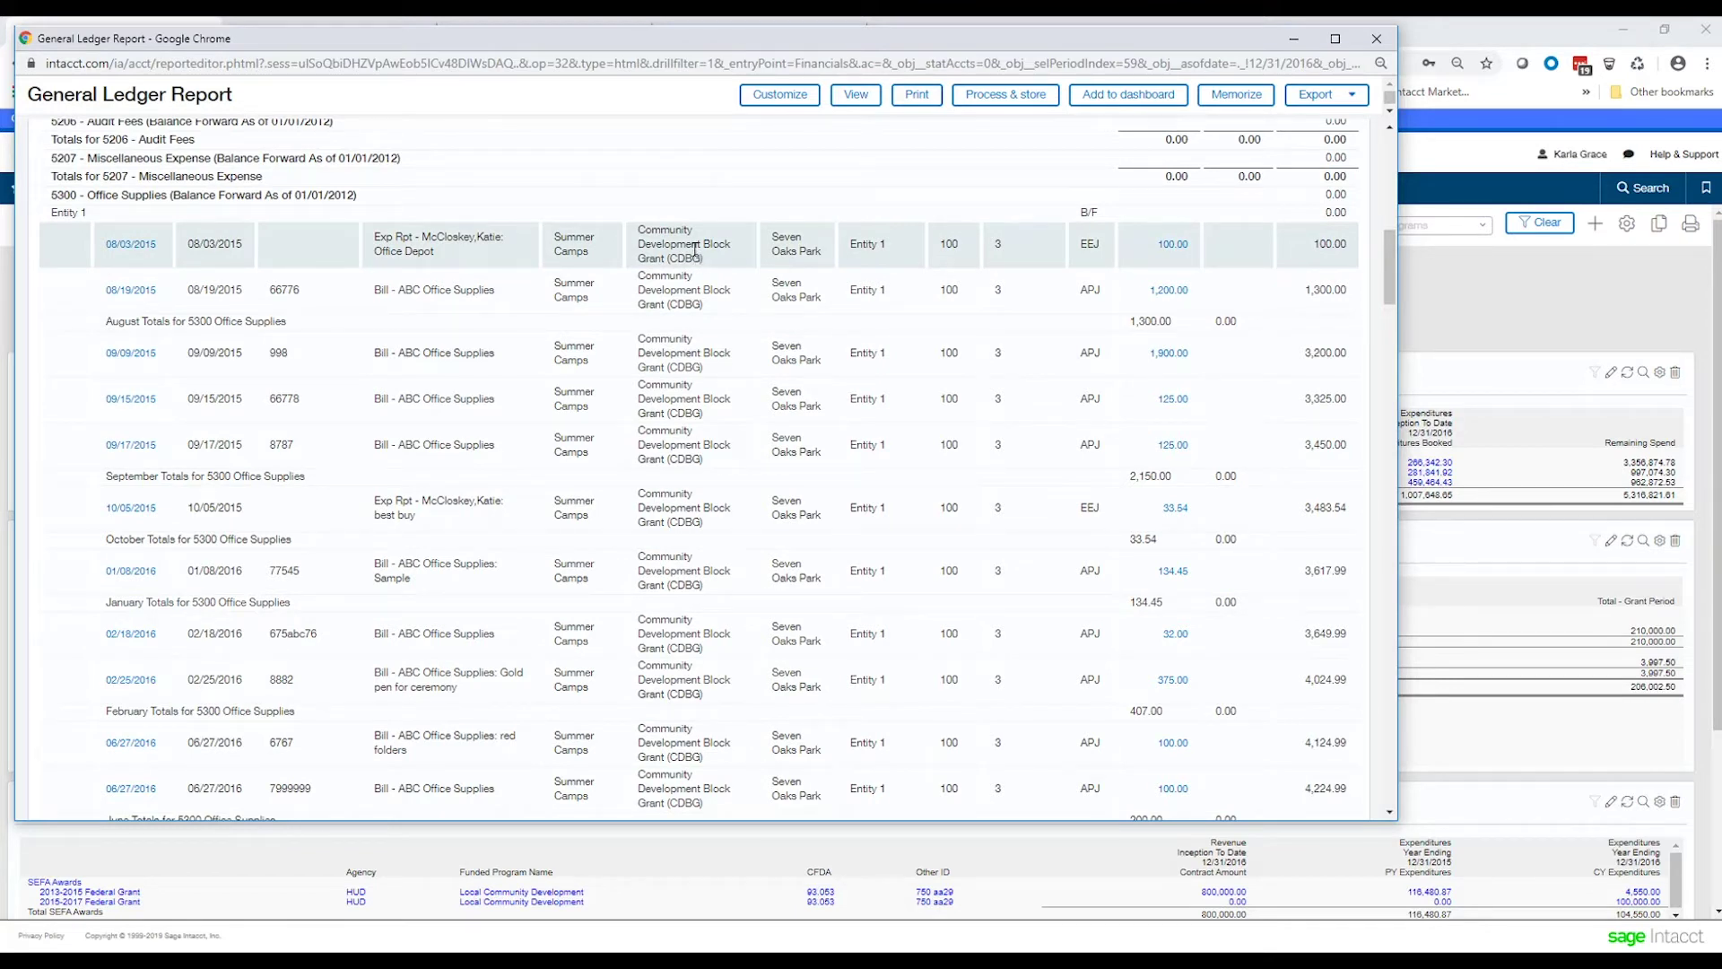
# Open the 125.00 ABC Office Supplies bill and scroll to its CDBG-coded entry line.
pyautogui.click(1172, 402)
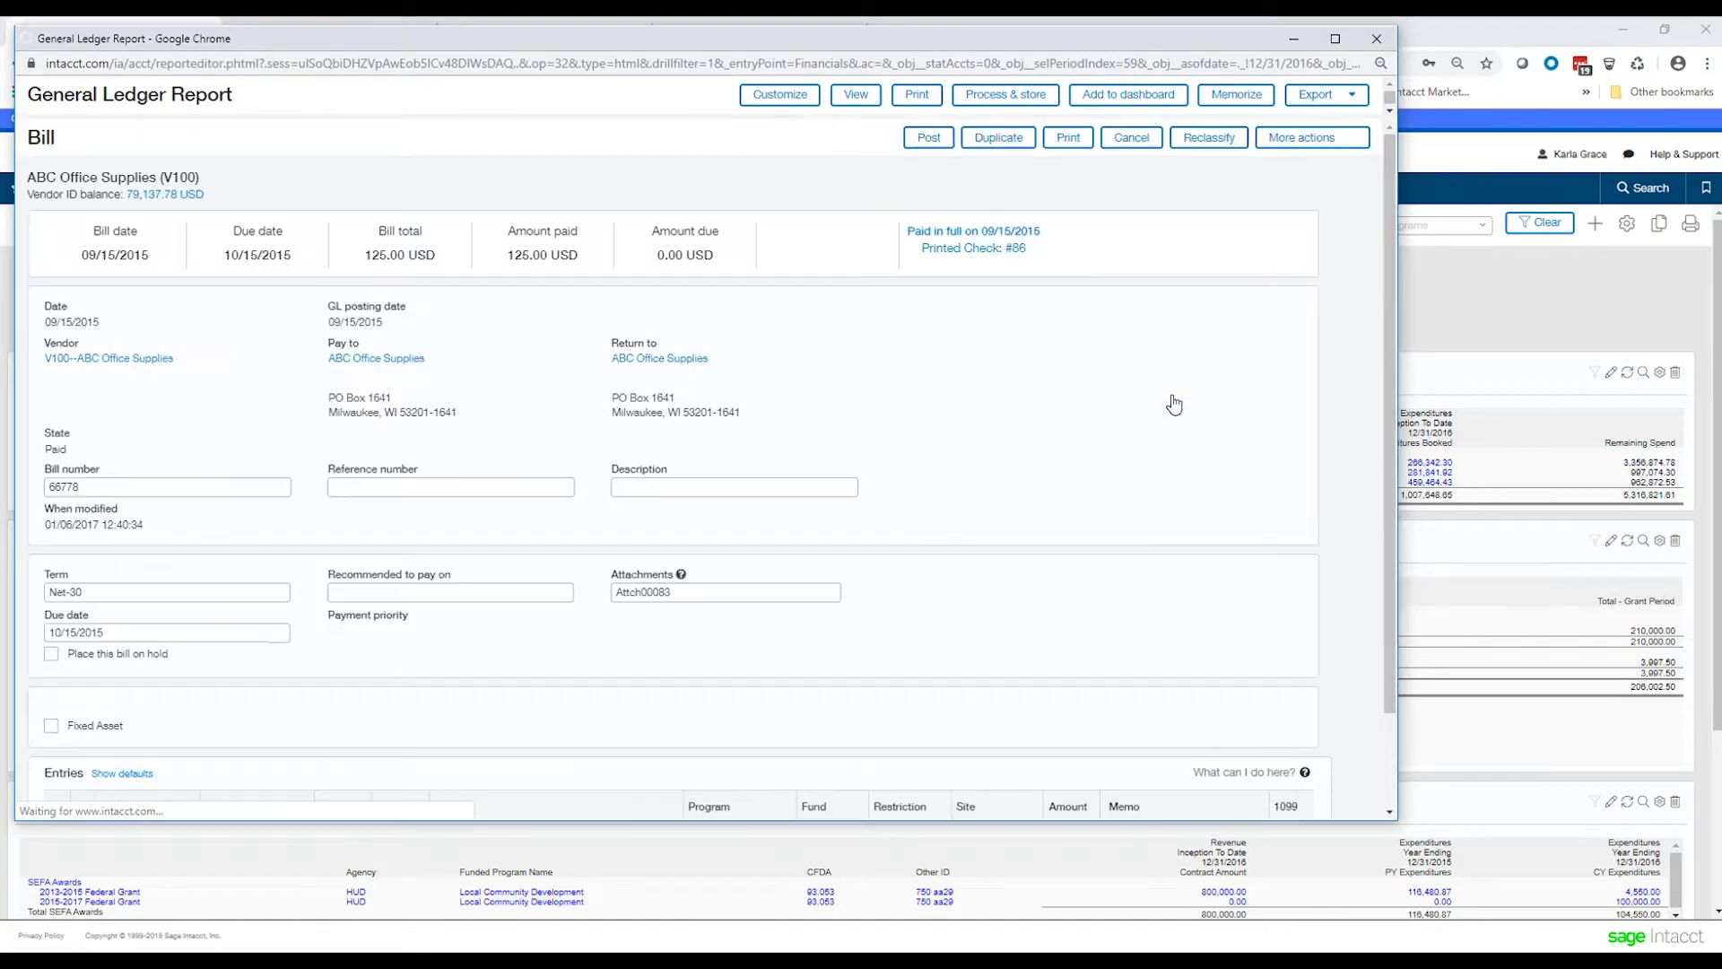
pyautogui.scroll(-3, 784, 395)
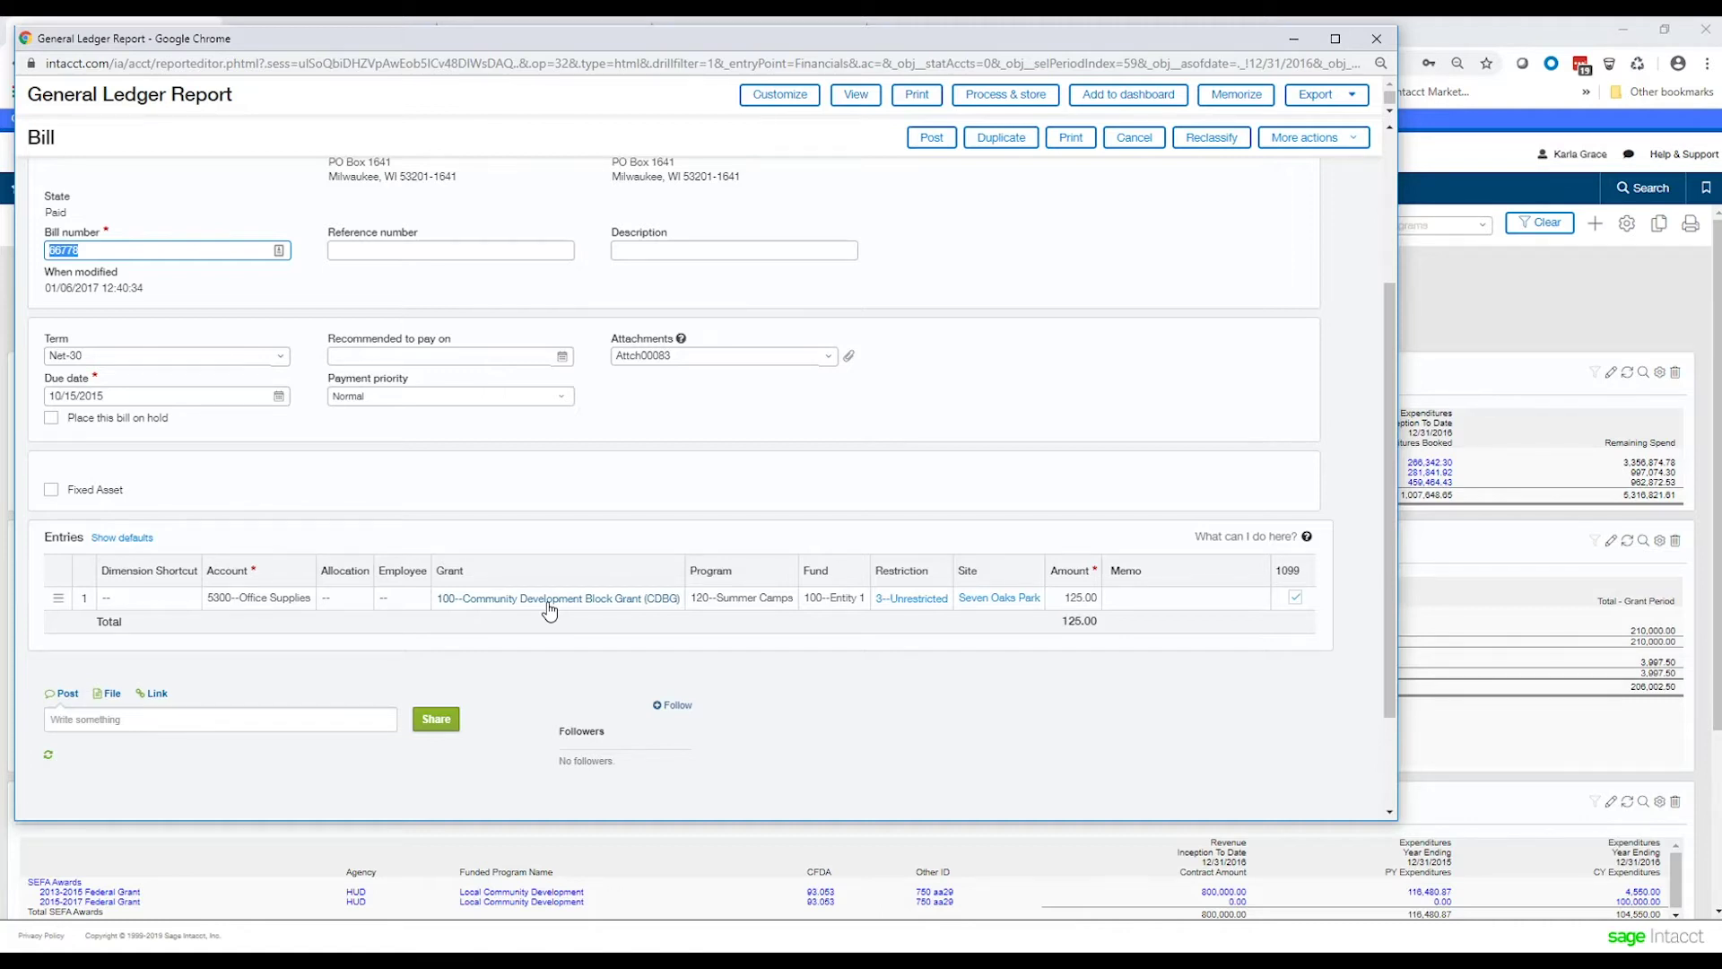
# Close the General Ledger Report and switch to the Sam's Club bill.
pyautogui.click(1377, 39)
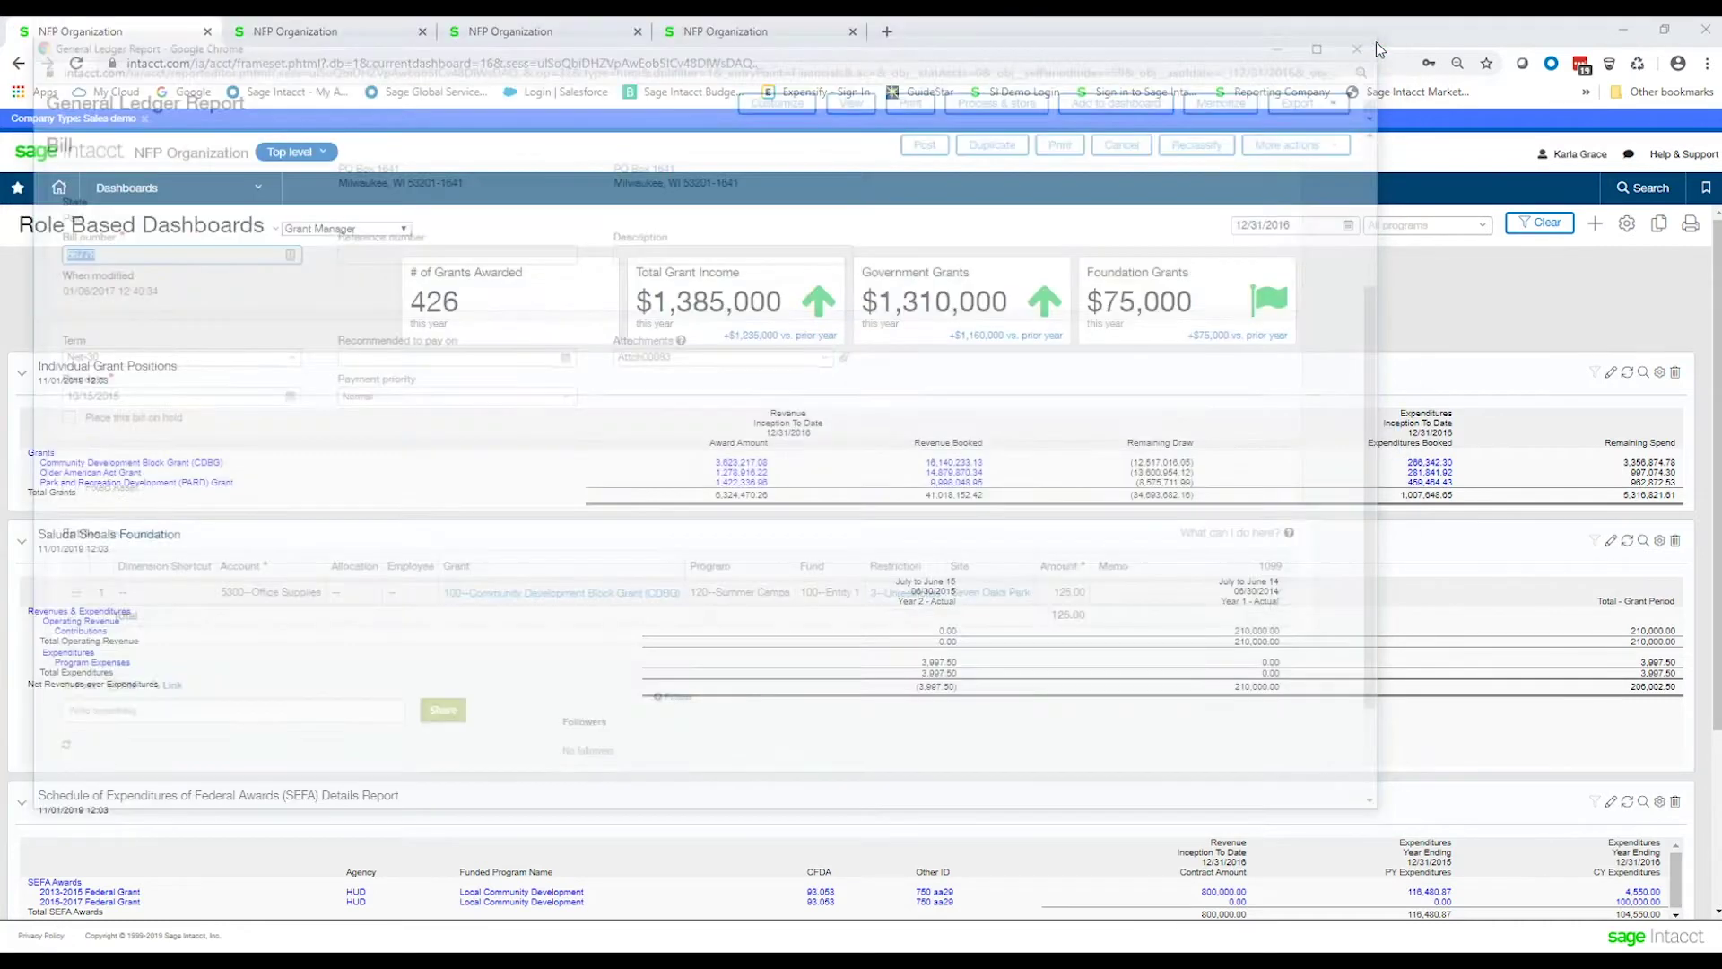
pyautogui.moveTo(650, 309)
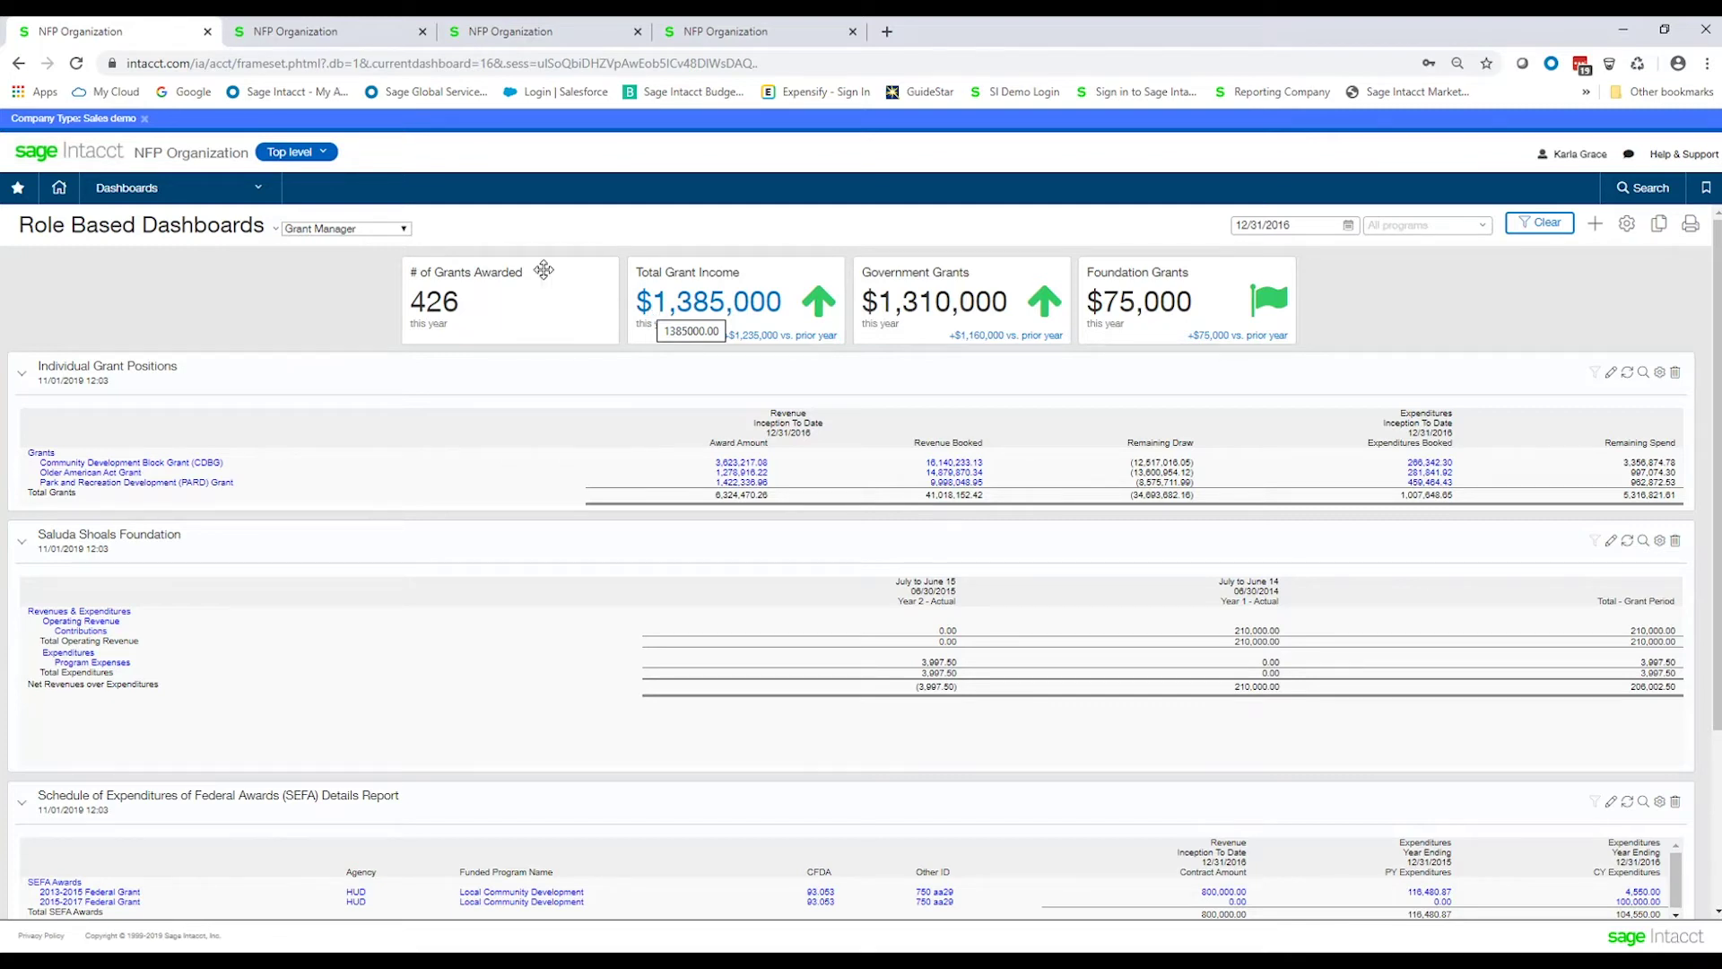
pyautogui.click(301, 35)
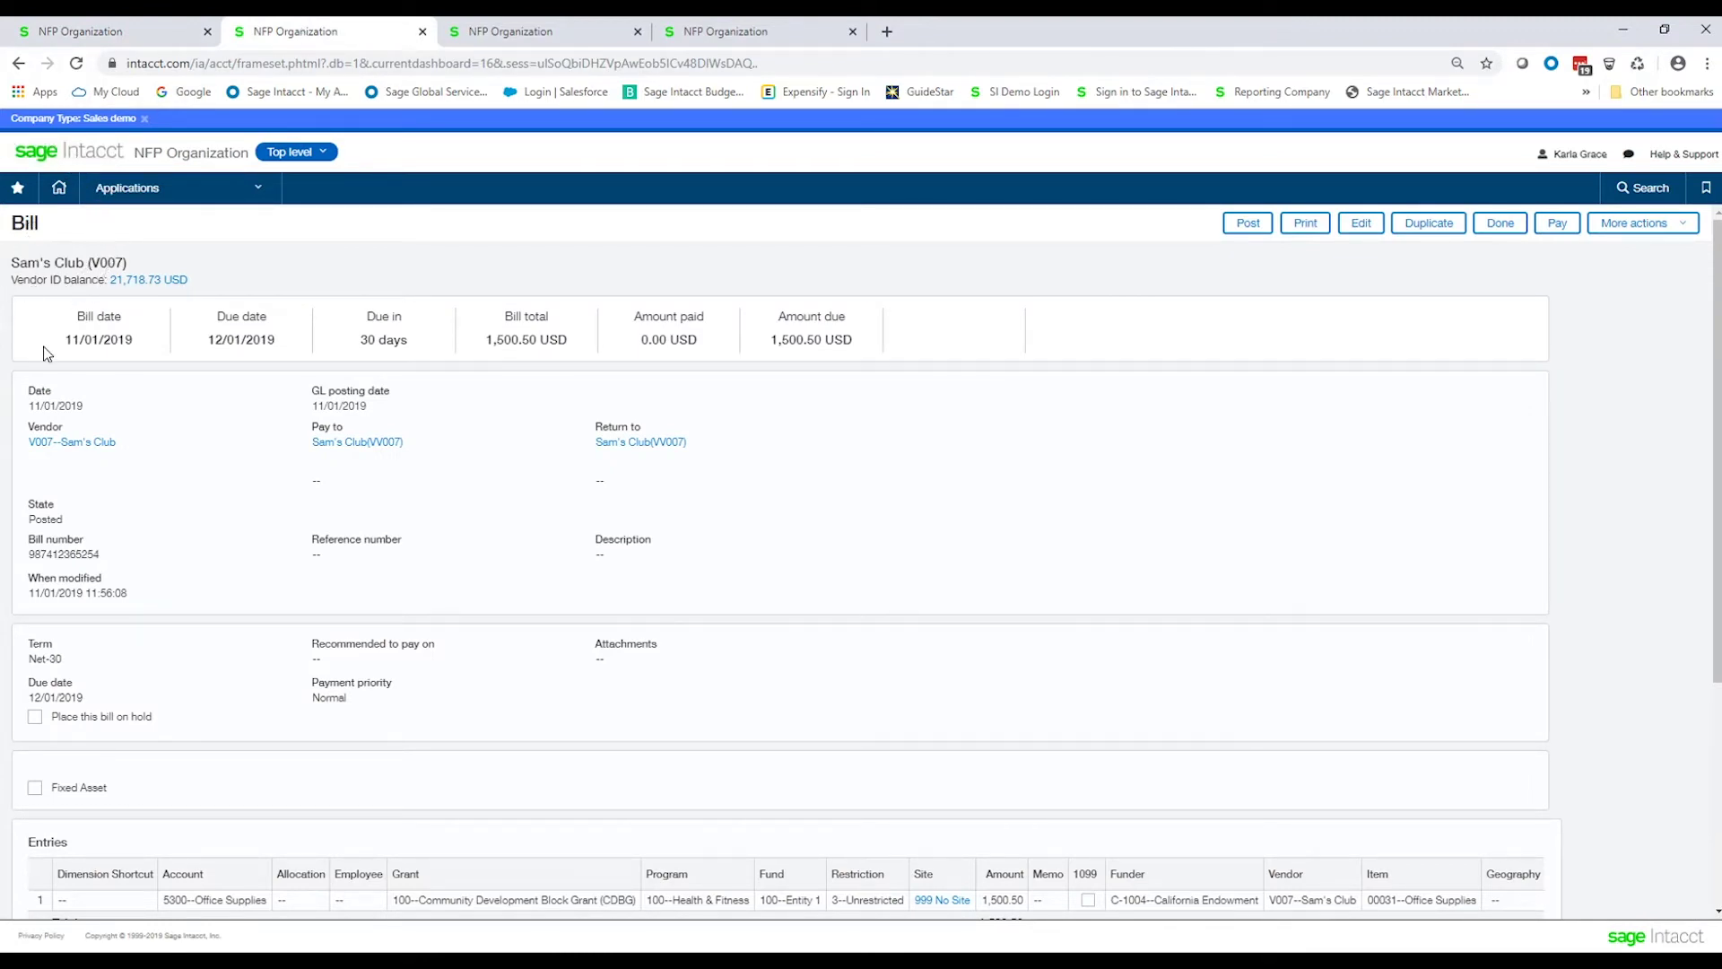
# Expand the line details of the 1,500.50 Sam's Club bill's first entry, coded to CDBG.
pyautogui.click(82, 456)
pyautogui.scroll(-1, 526, 644)
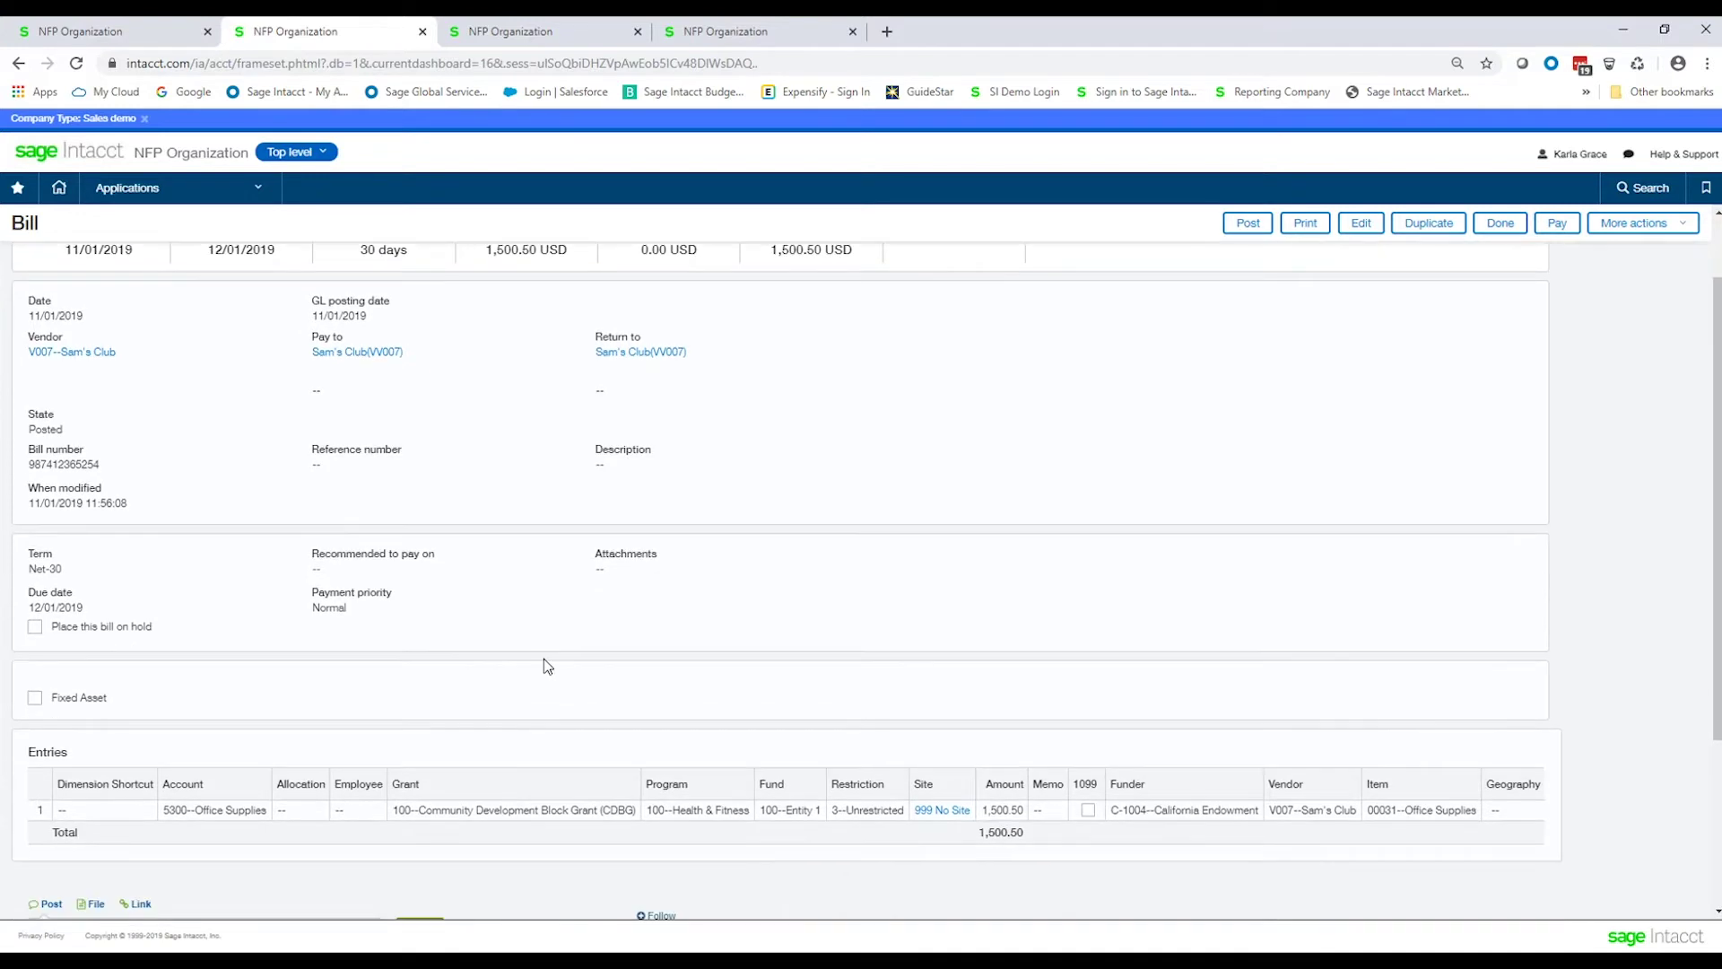
pyautogui.click(482, 813)
pyautogui.scroll(1, 497, 583)
pyautogui.scroll(-3, 567, 643)
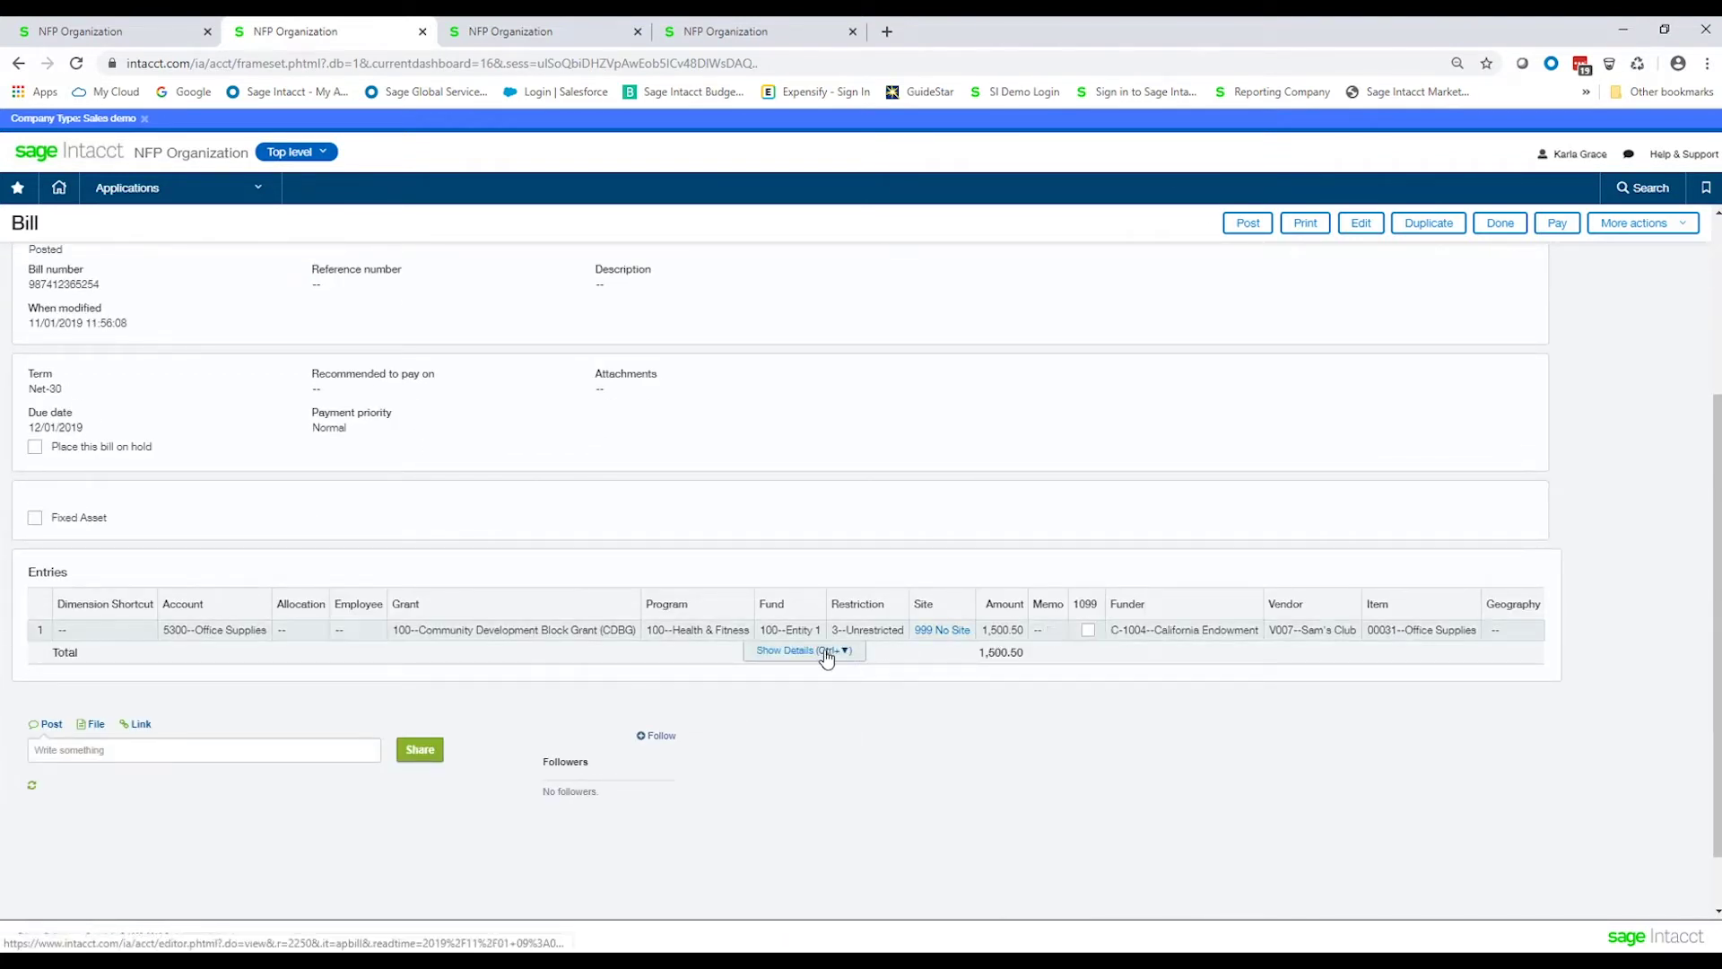
pyautogui.click(825, 653)
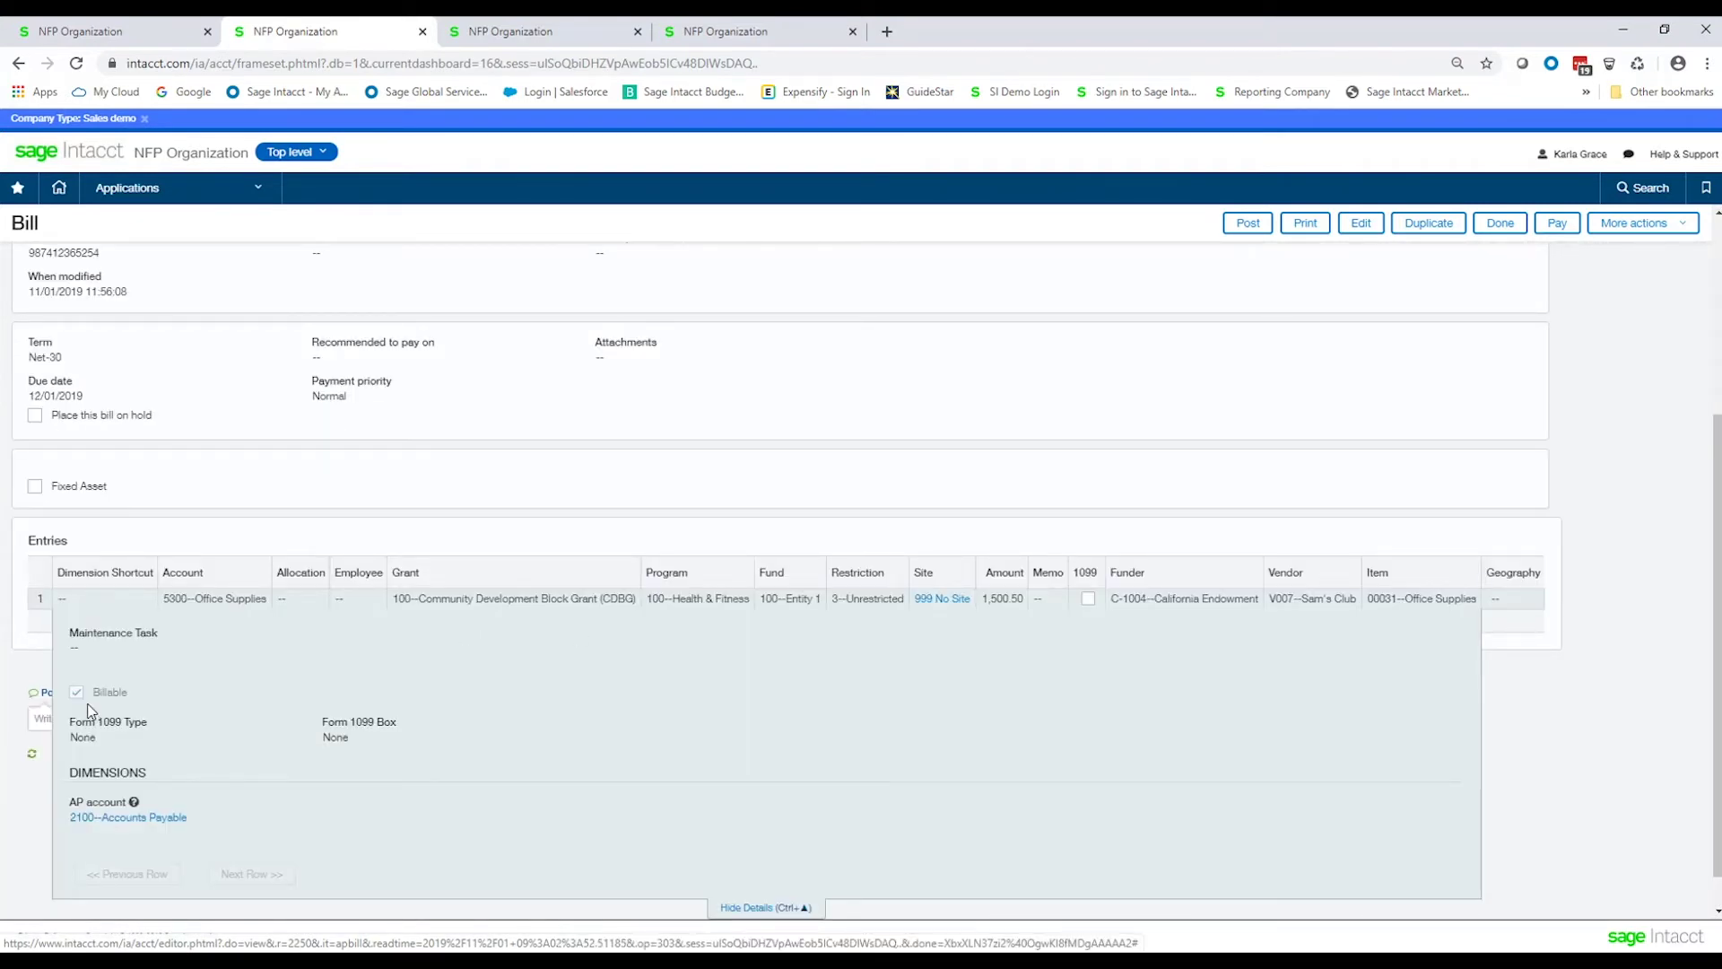
# Review the approved late-October CDBG timesheet, then bring up the grant Generate Invoices page.
pyautogui.click(541, 38)
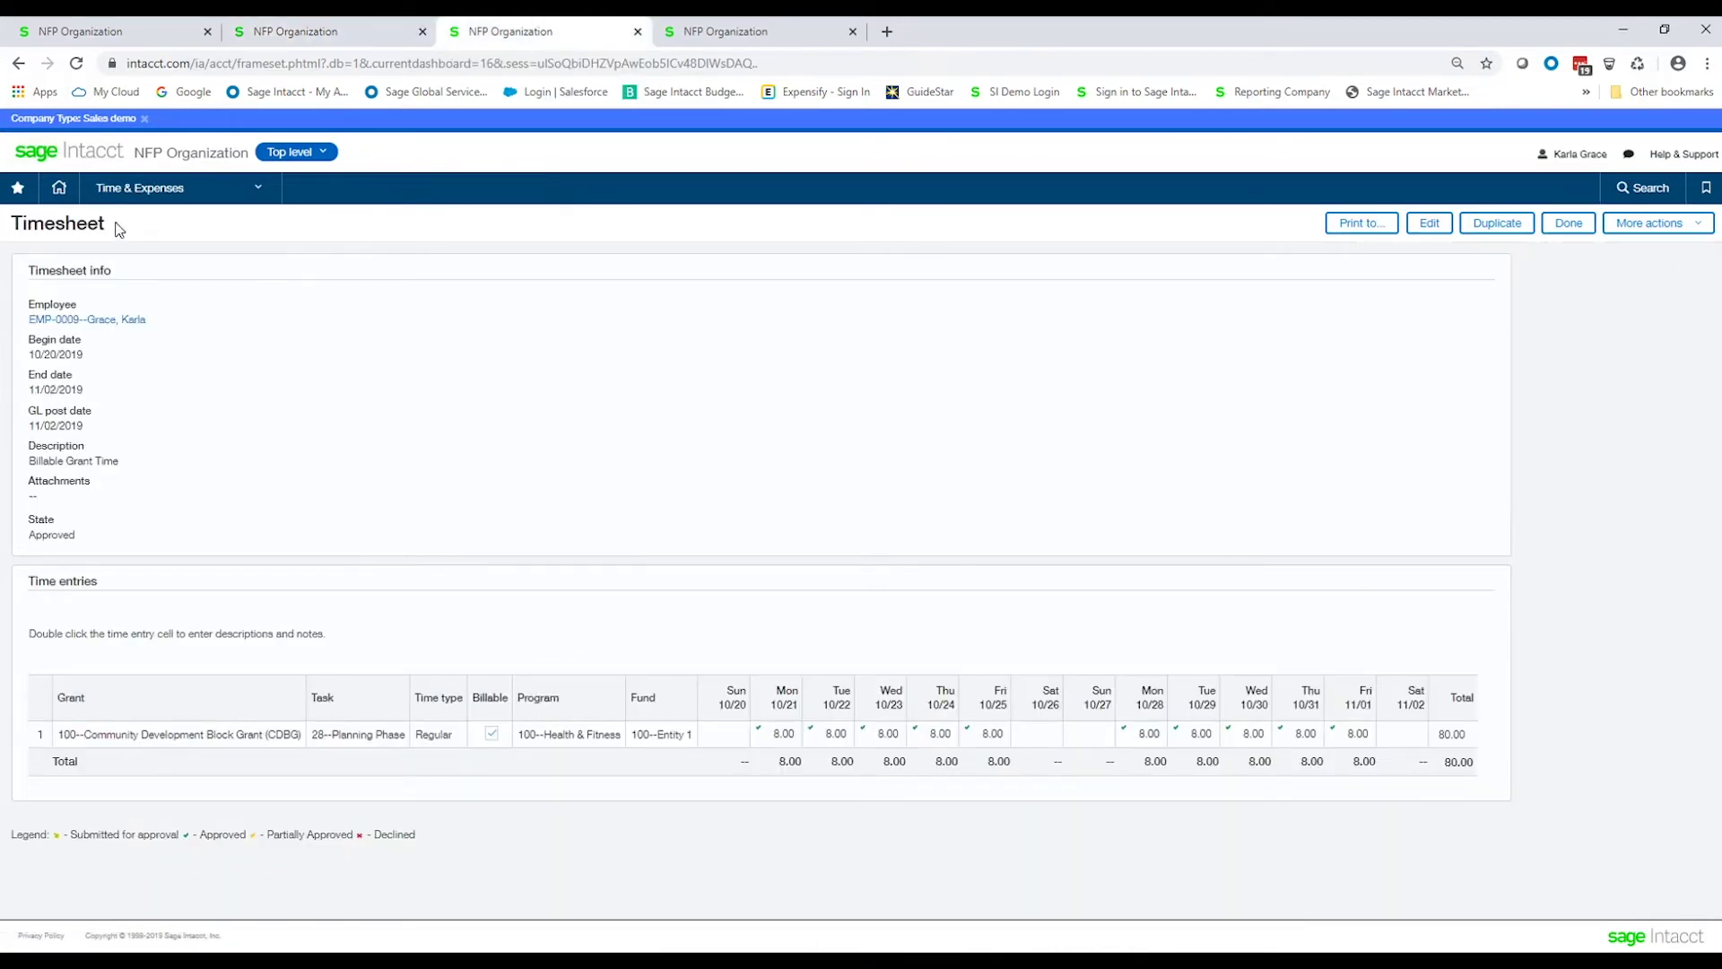
pyautogui.click(88, 231)
pyautogui.click(184, 749)
pyautogui.click(493, 748)
pyautogui.click(743, 36)
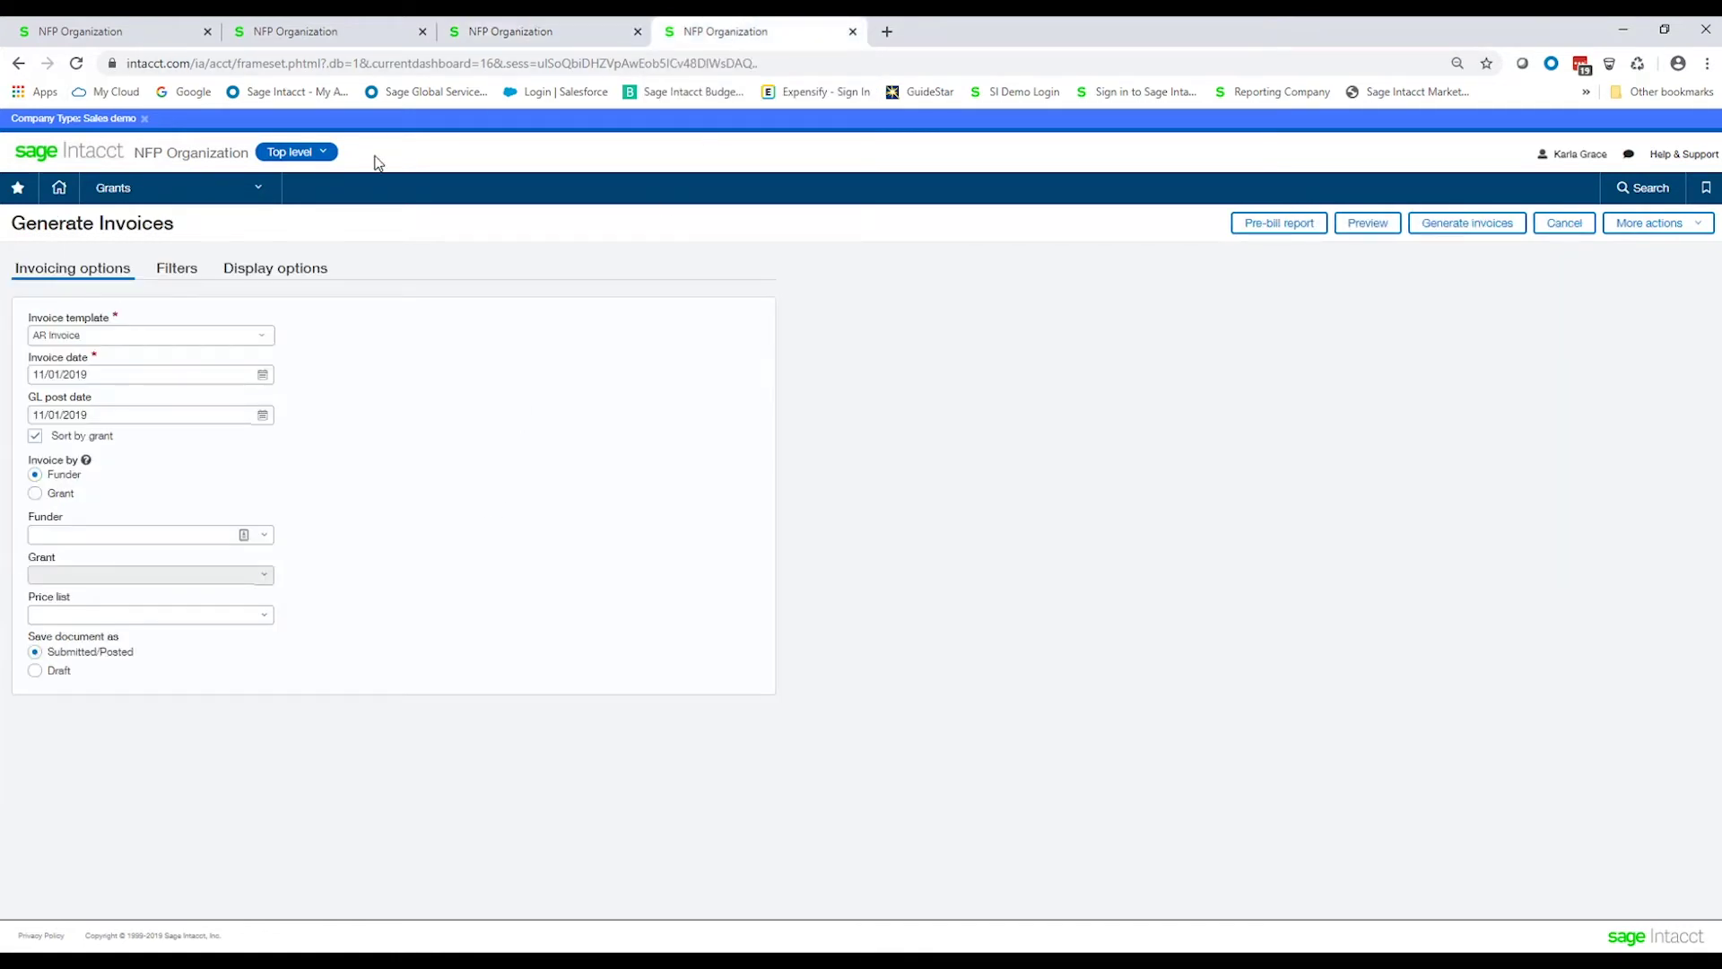
# Set Generate Invoices to invoice by grant for 100--Community Development Block Grant (CDBG).
pyautogui.click(257, 195)
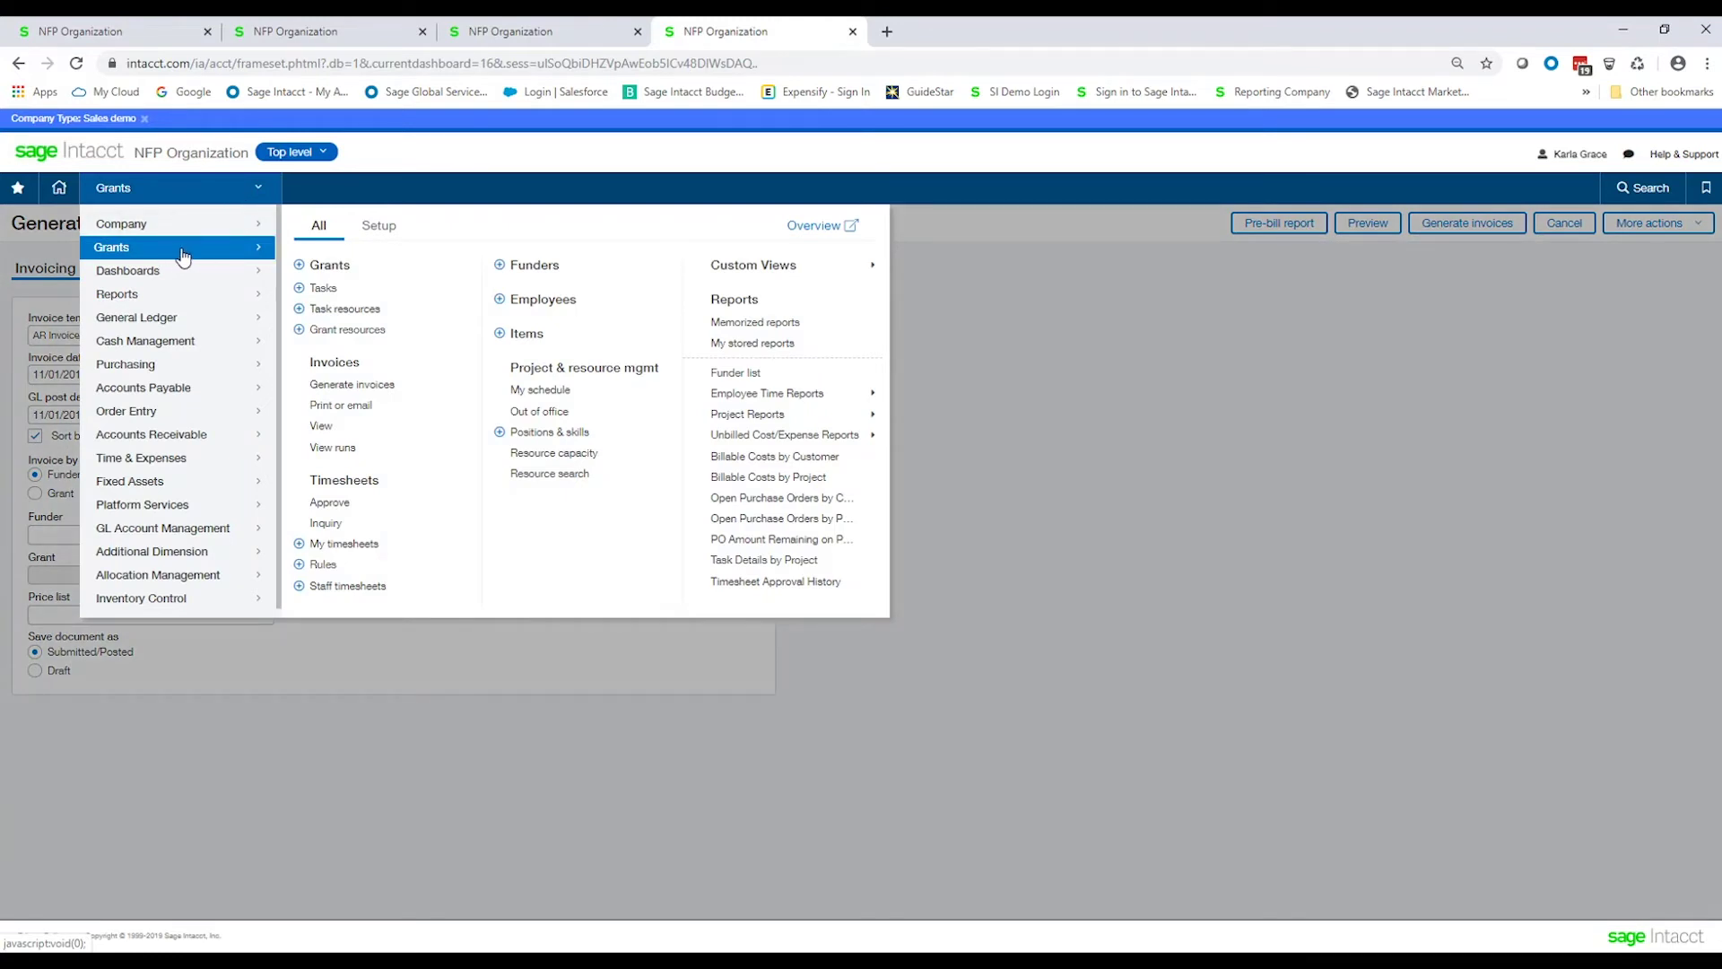
pyautogui.click(374, 388)
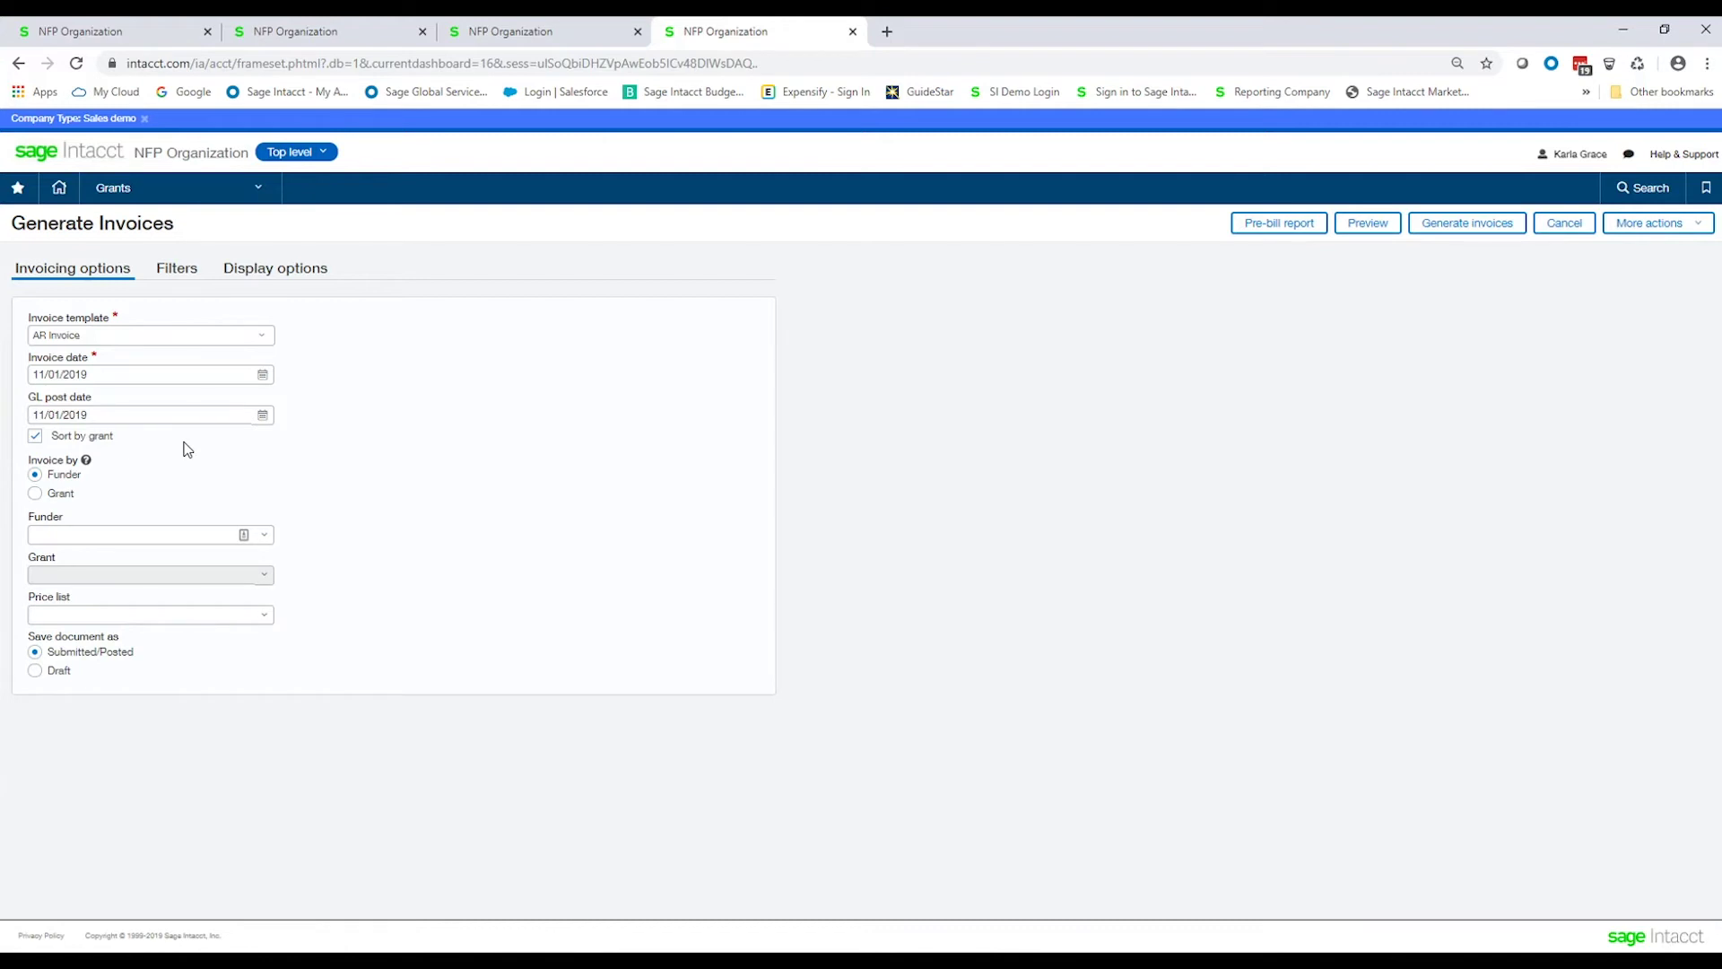
pyautogui.click(1460, 228)
pyautogui.click(34, 498)
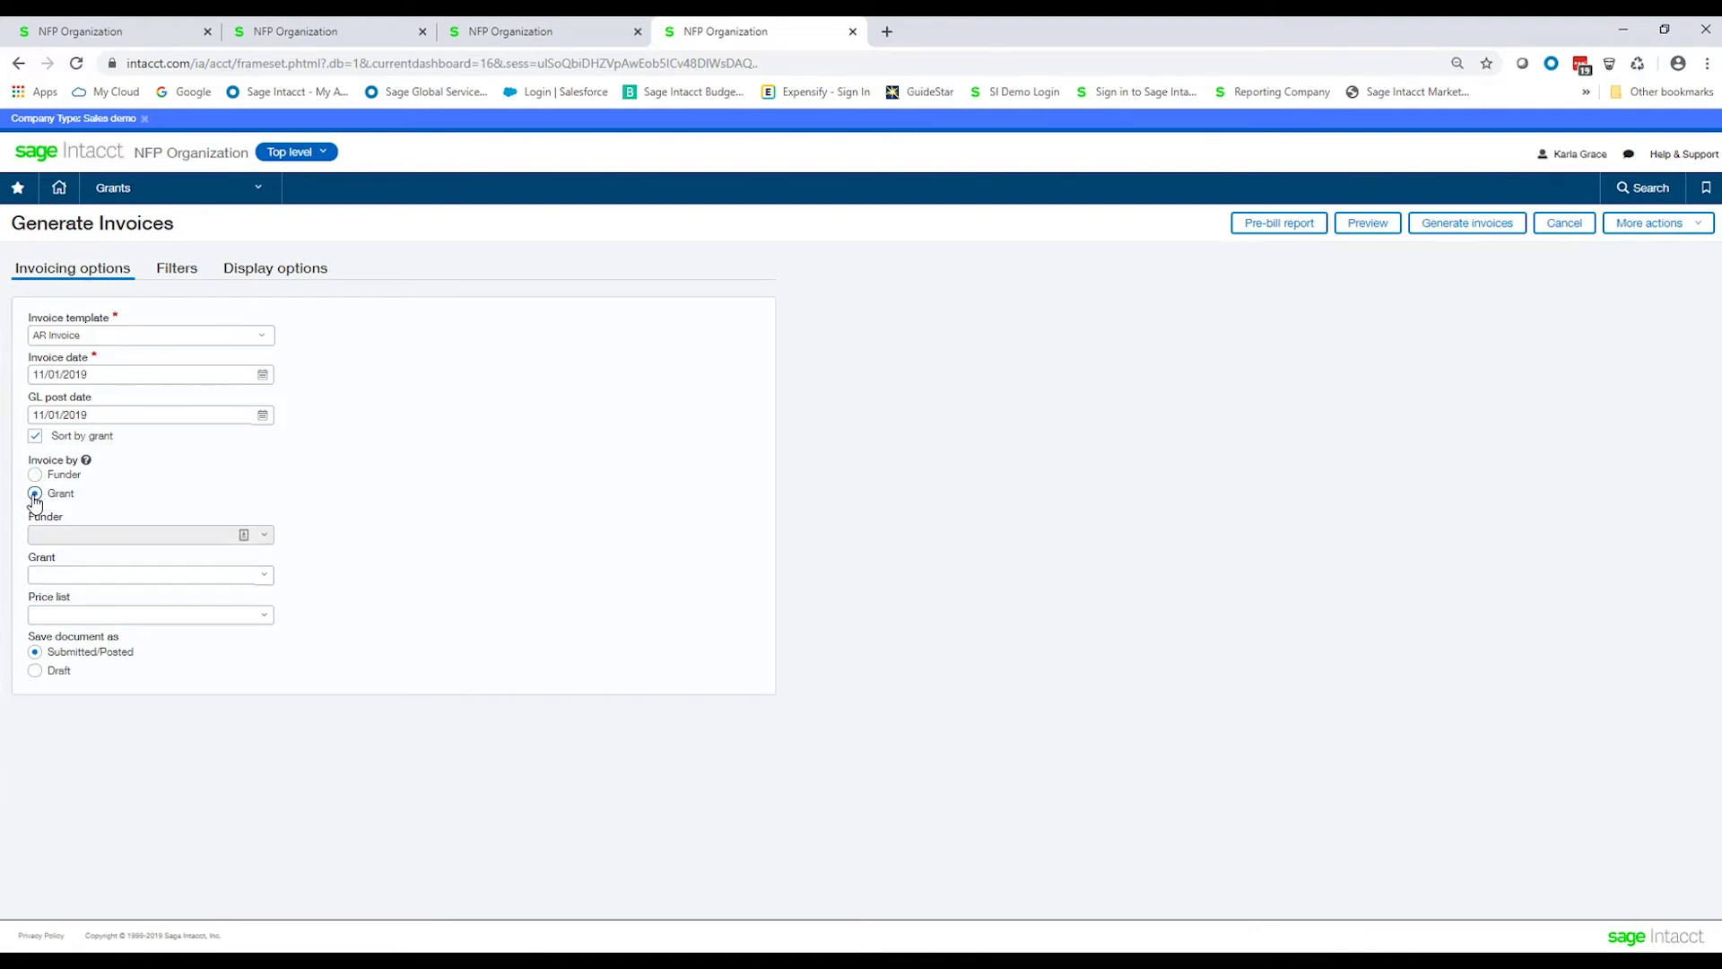
pyautogui.click(266, 579)
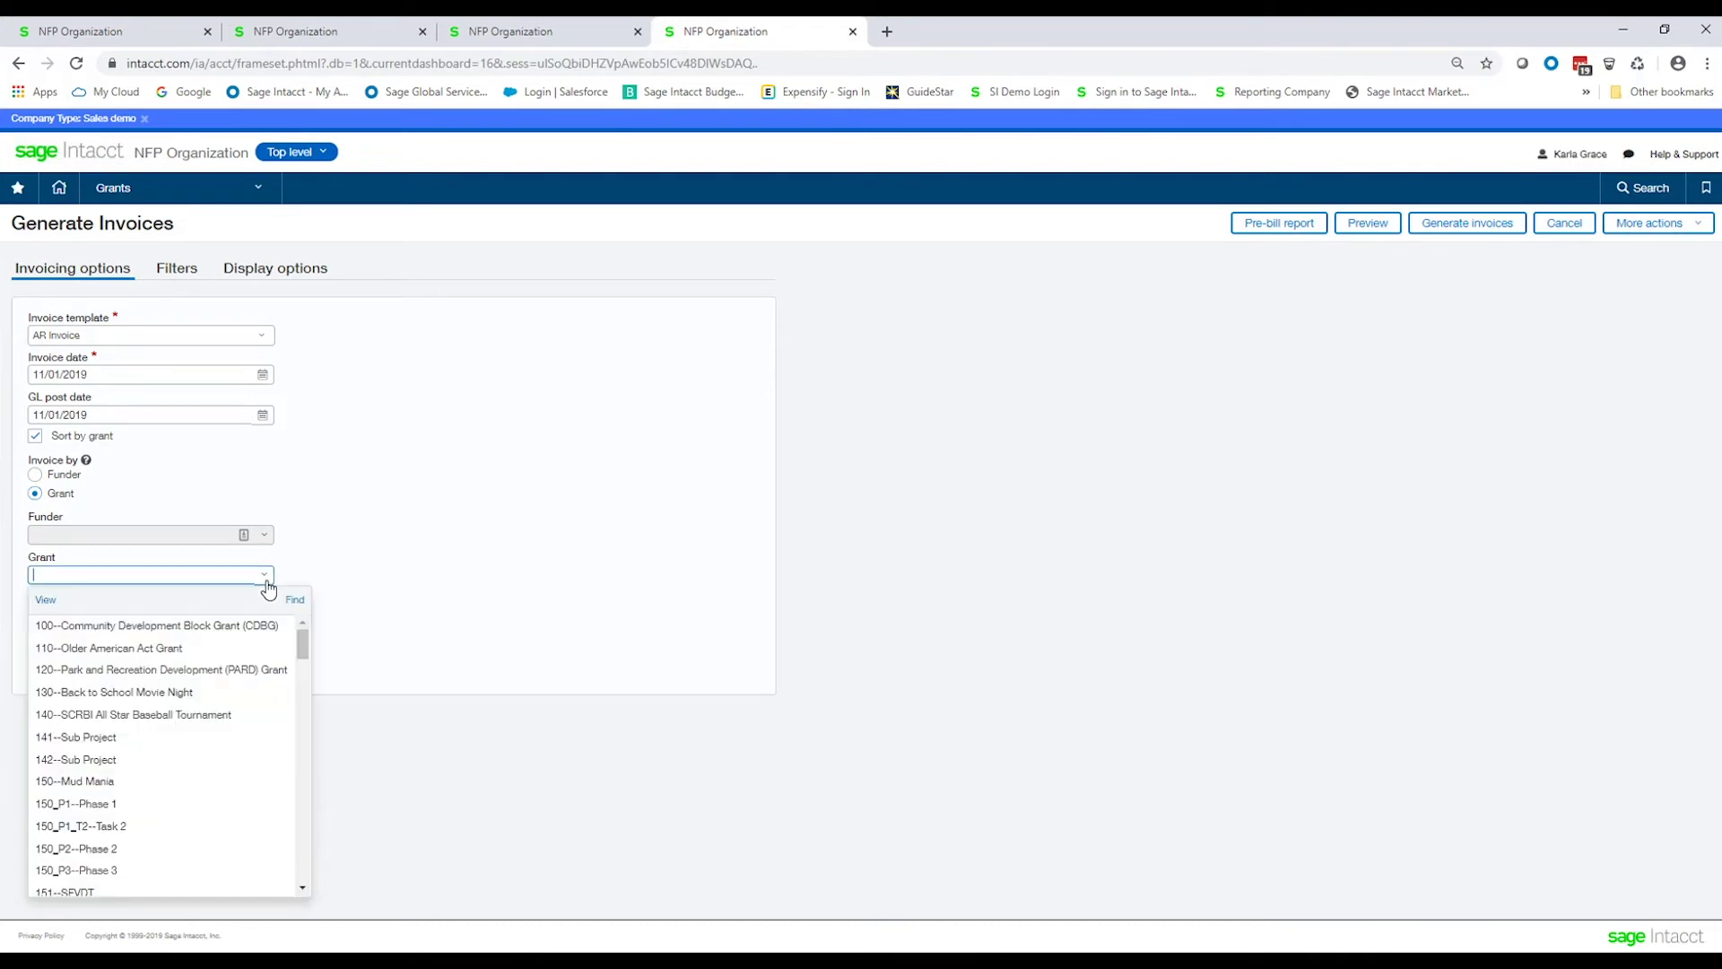
pyautogui.click(201, 625)
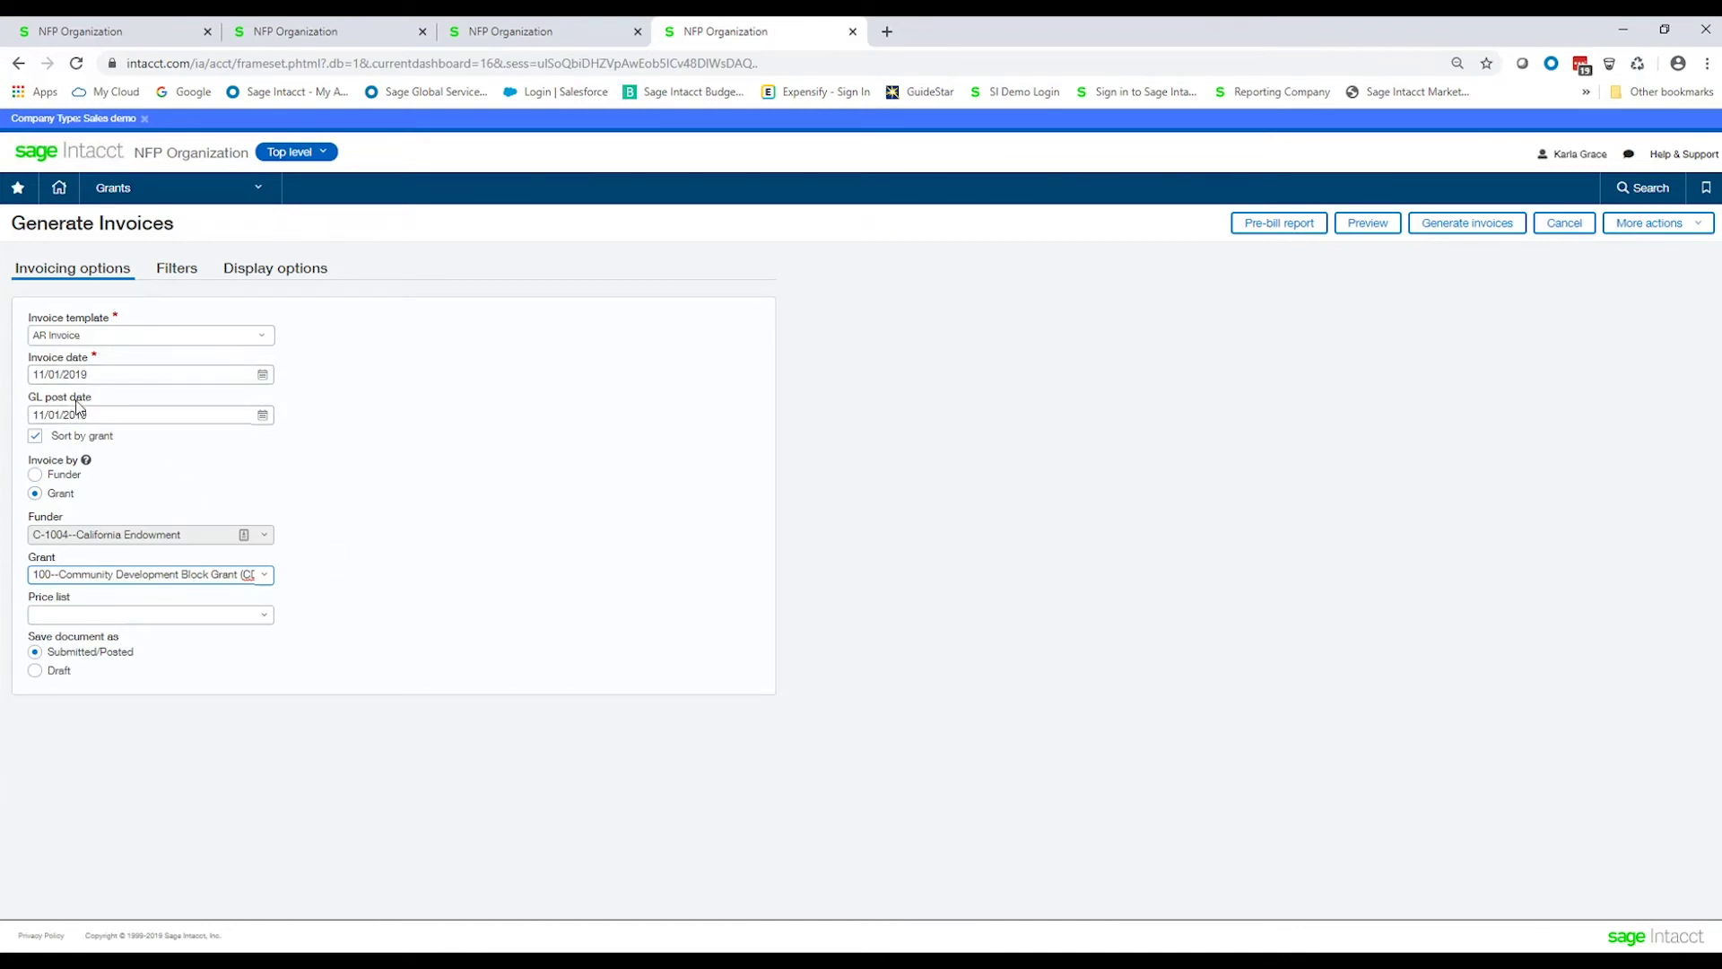
# Set the invoice date to 10/31/2019 and preview the grant invoice.
pyautogui.click(99, 372)
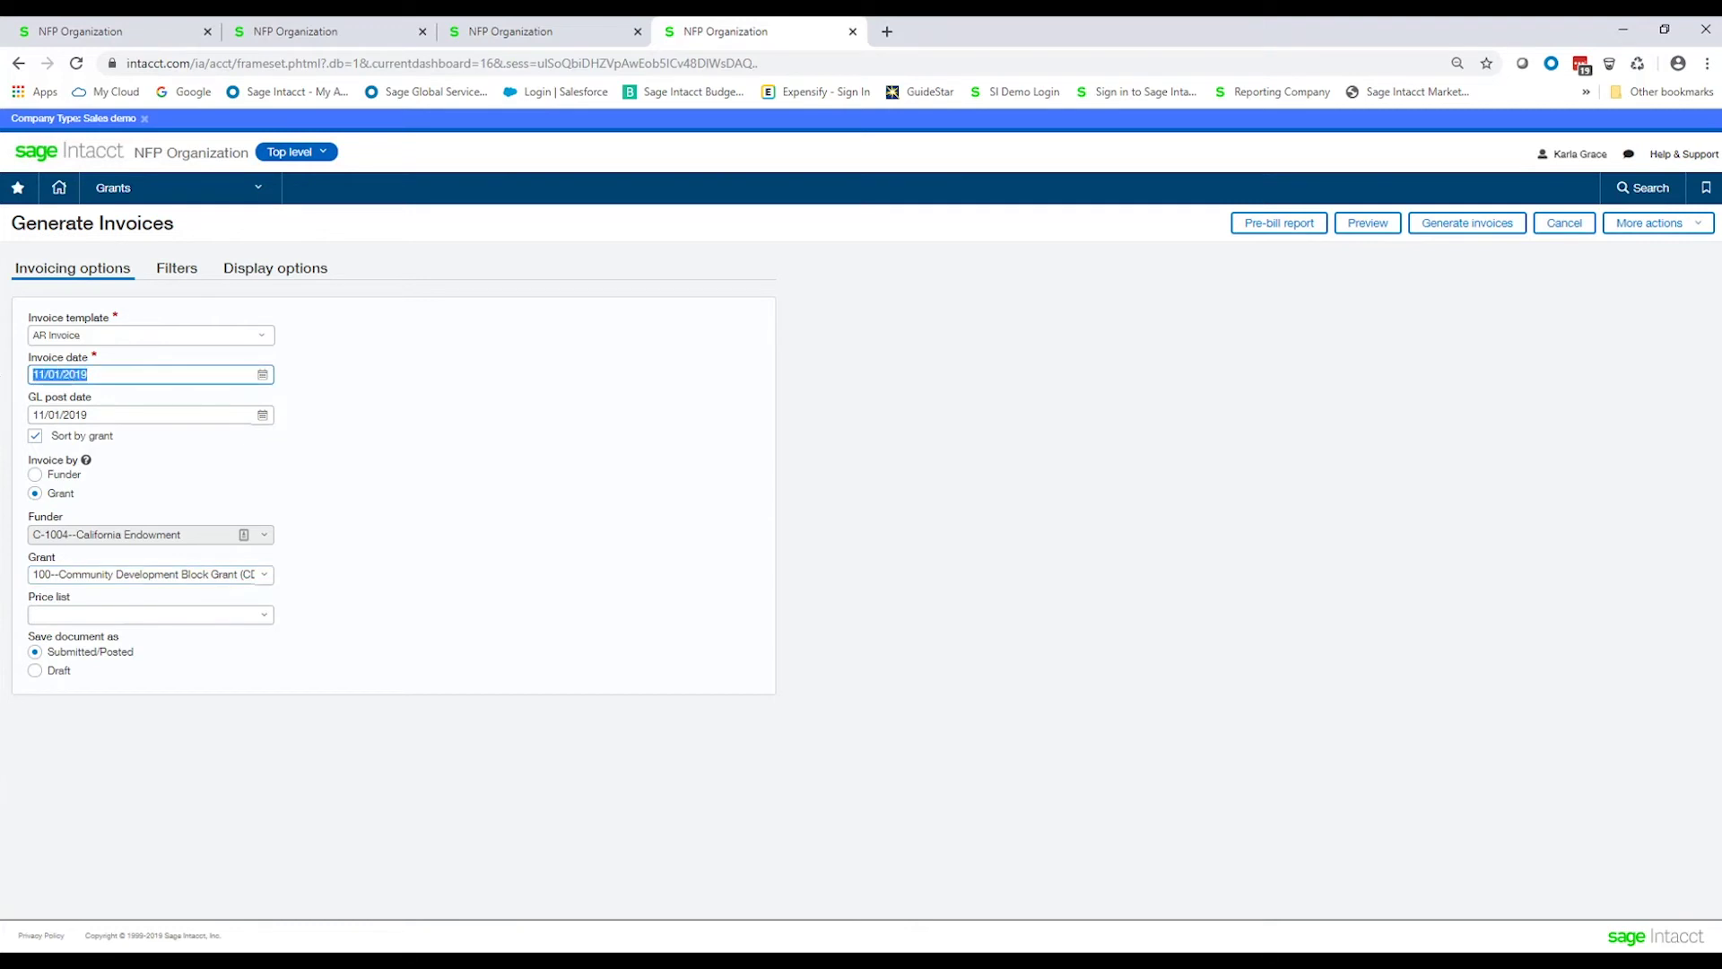
pyautogui.write('10/31/20')
pyautogui.write('19')
pyautogui.press('Tab')
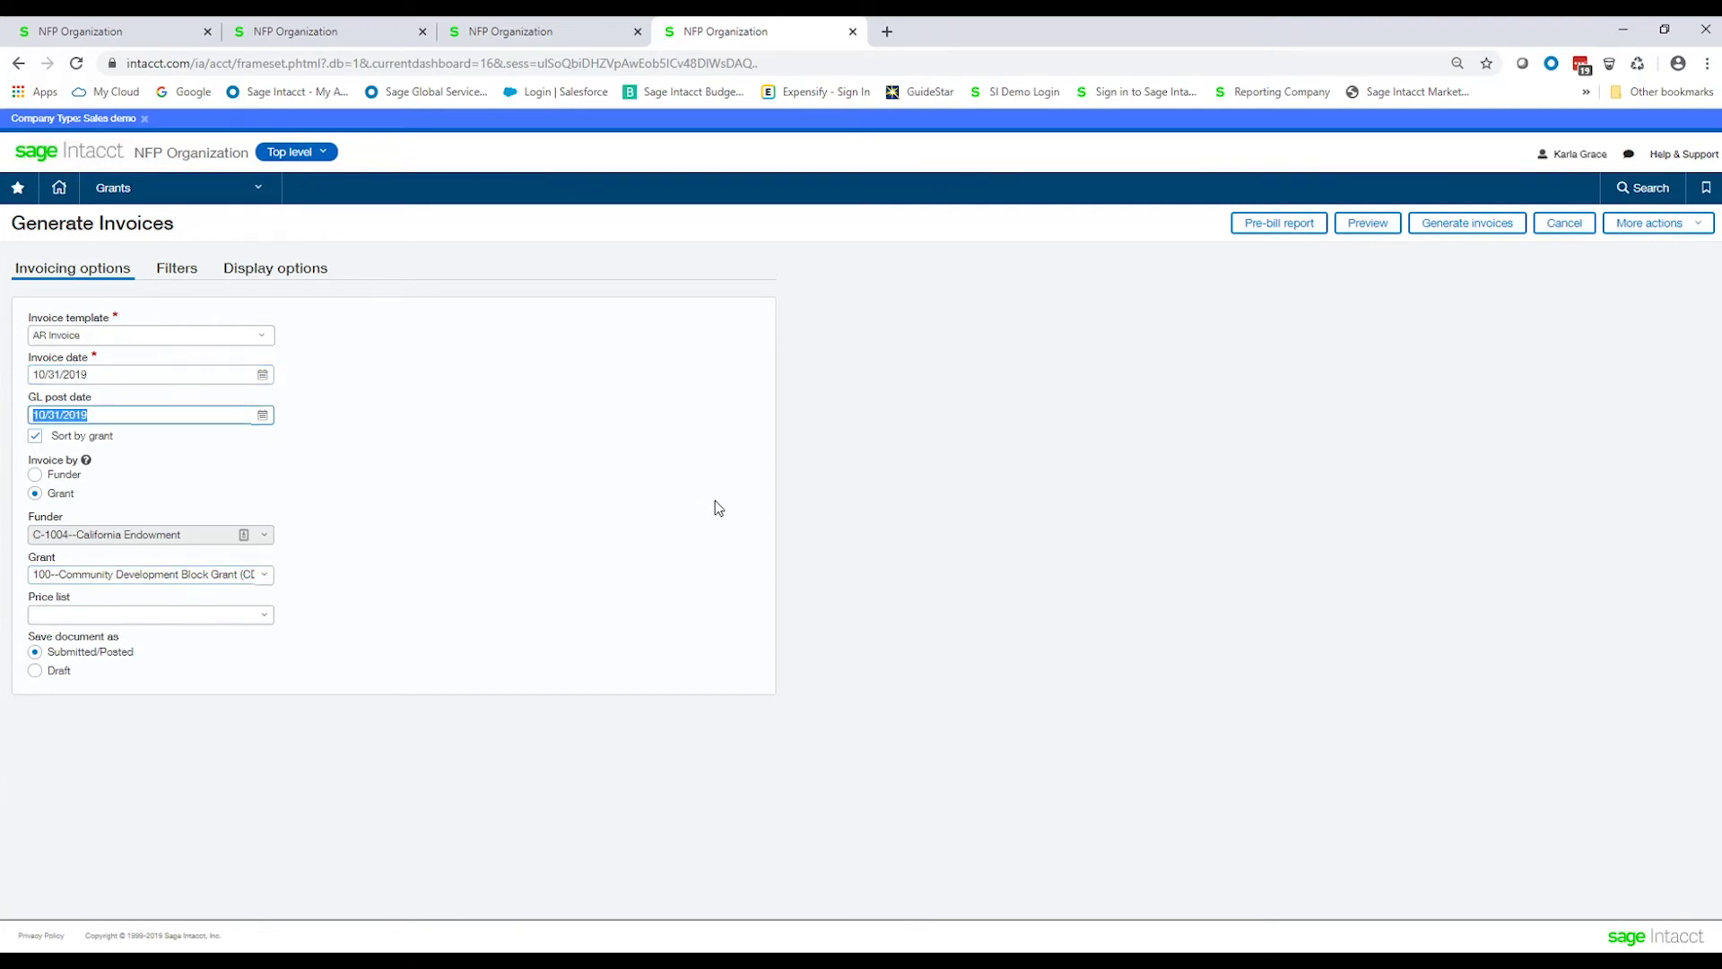
pyautogui.click(1364, 229)
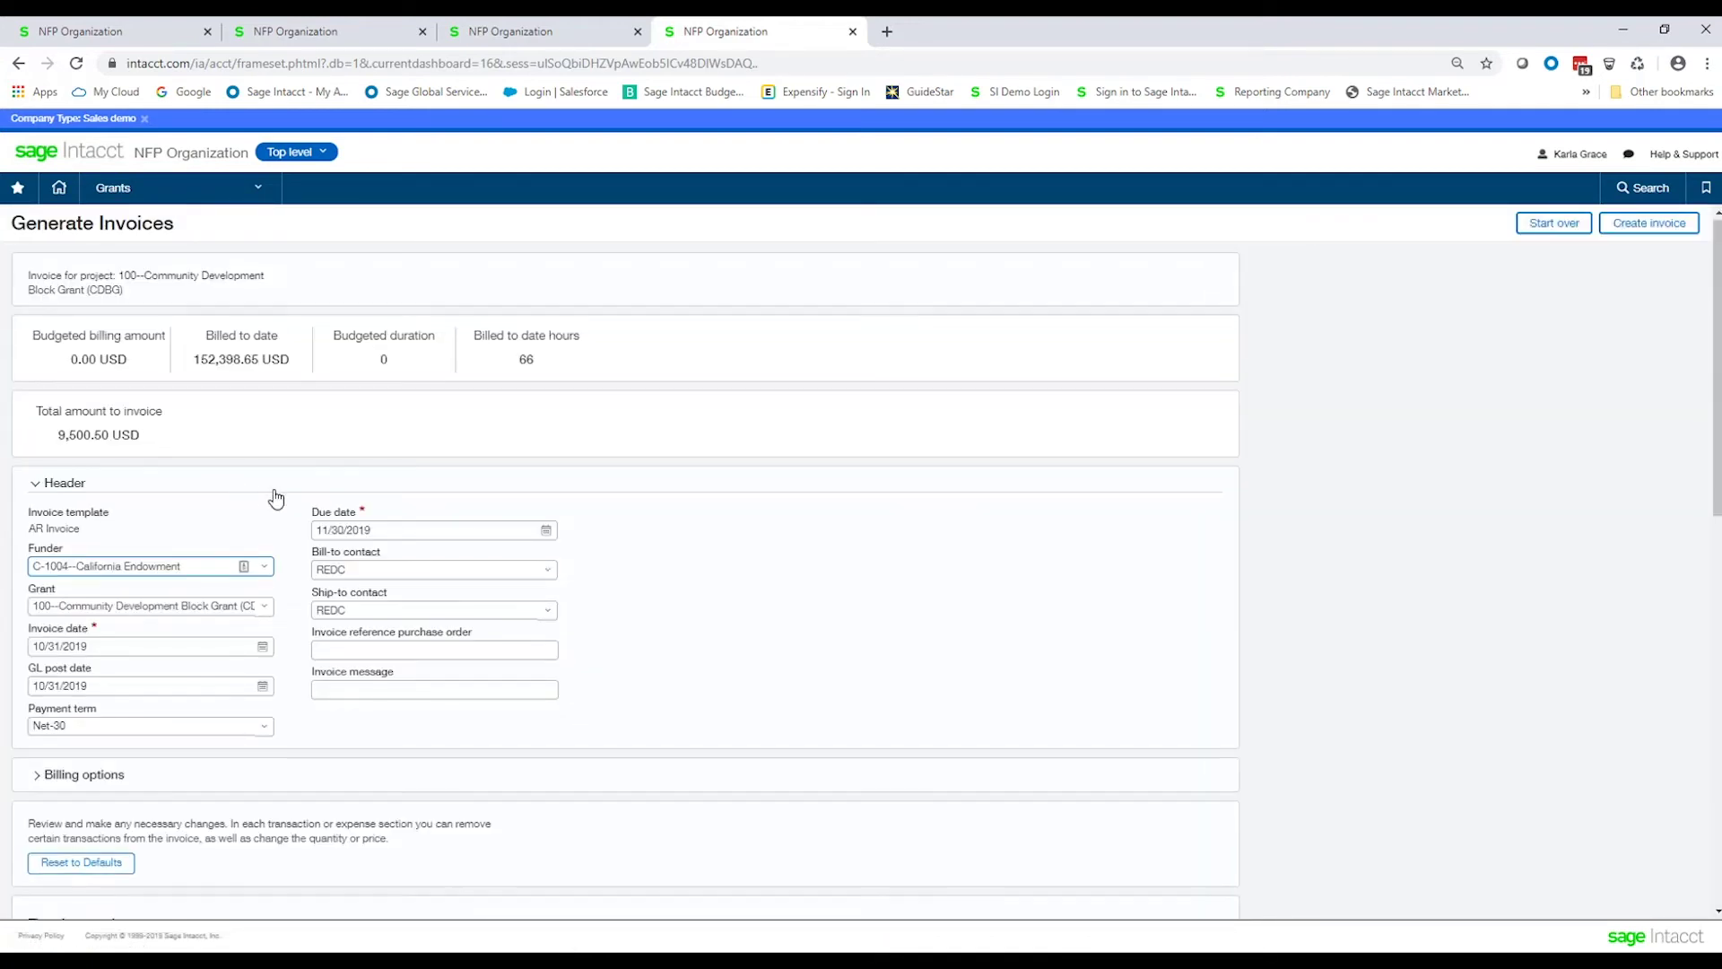
# Scroll through the preview's ten timesheet entries (8,000.00) and 1,500.50 Accounts Payable expense.
pyautogui.scroll(-5, 275, 499)
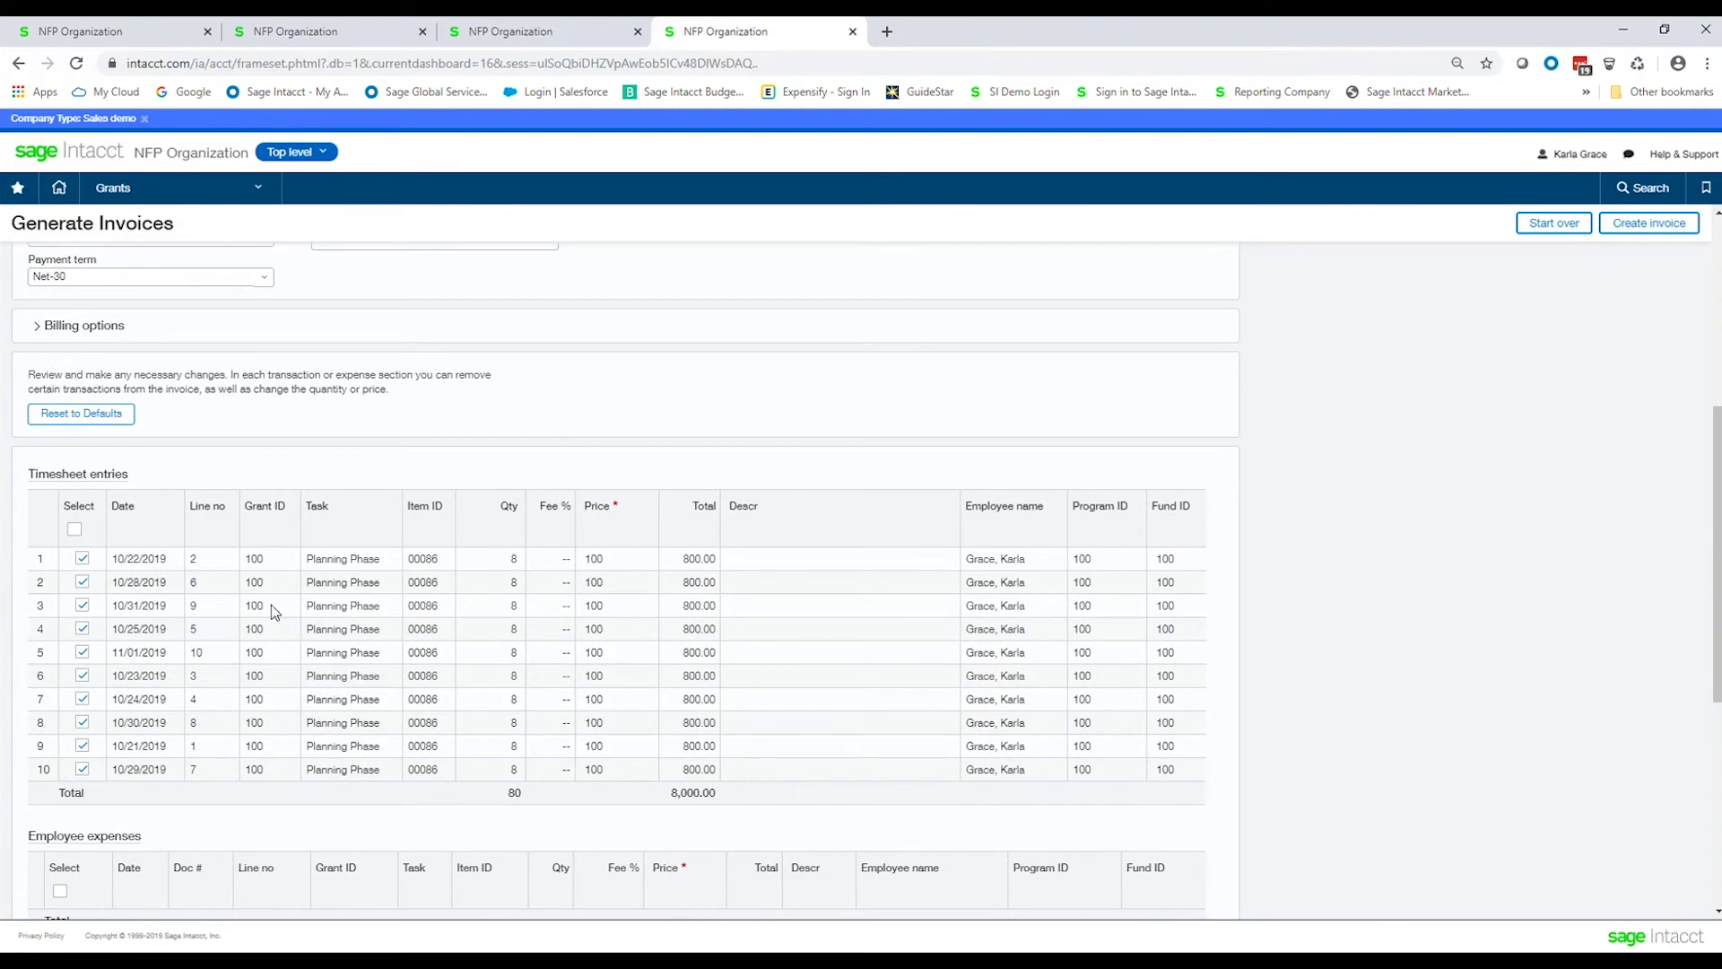
pyautogui.scroll(-1, 270, 638)
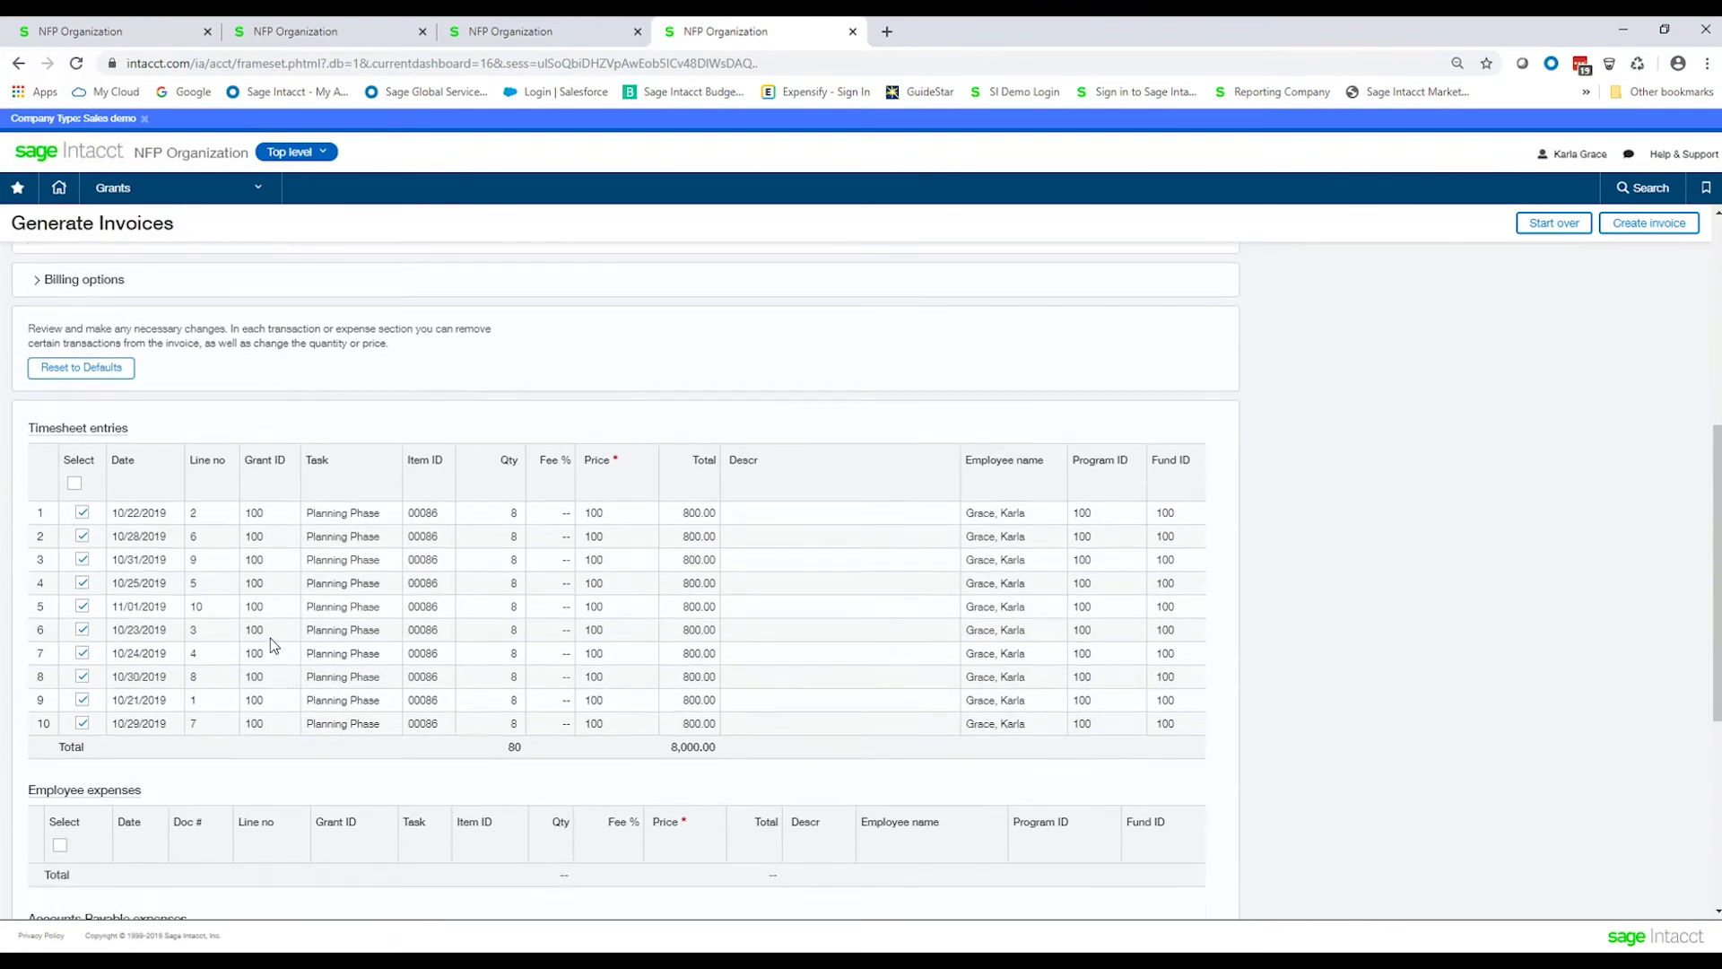
pyautogui.scroll(-3, 271, 637)
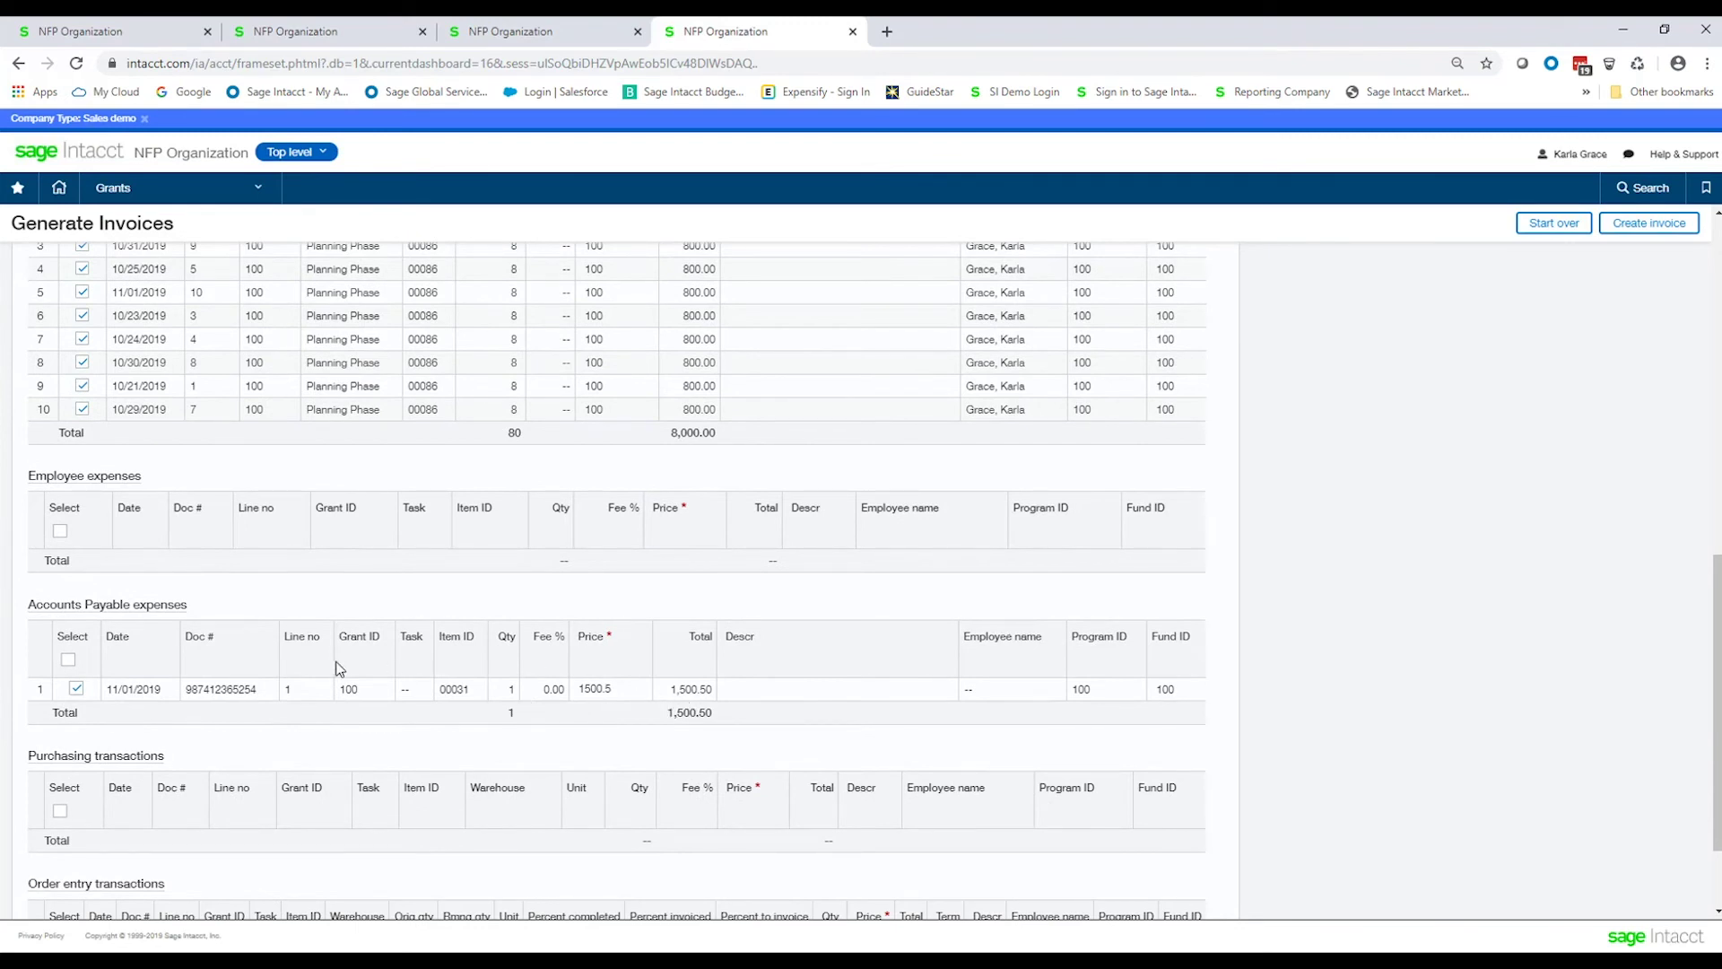
pyautogui.scroll(1, 327, 664)
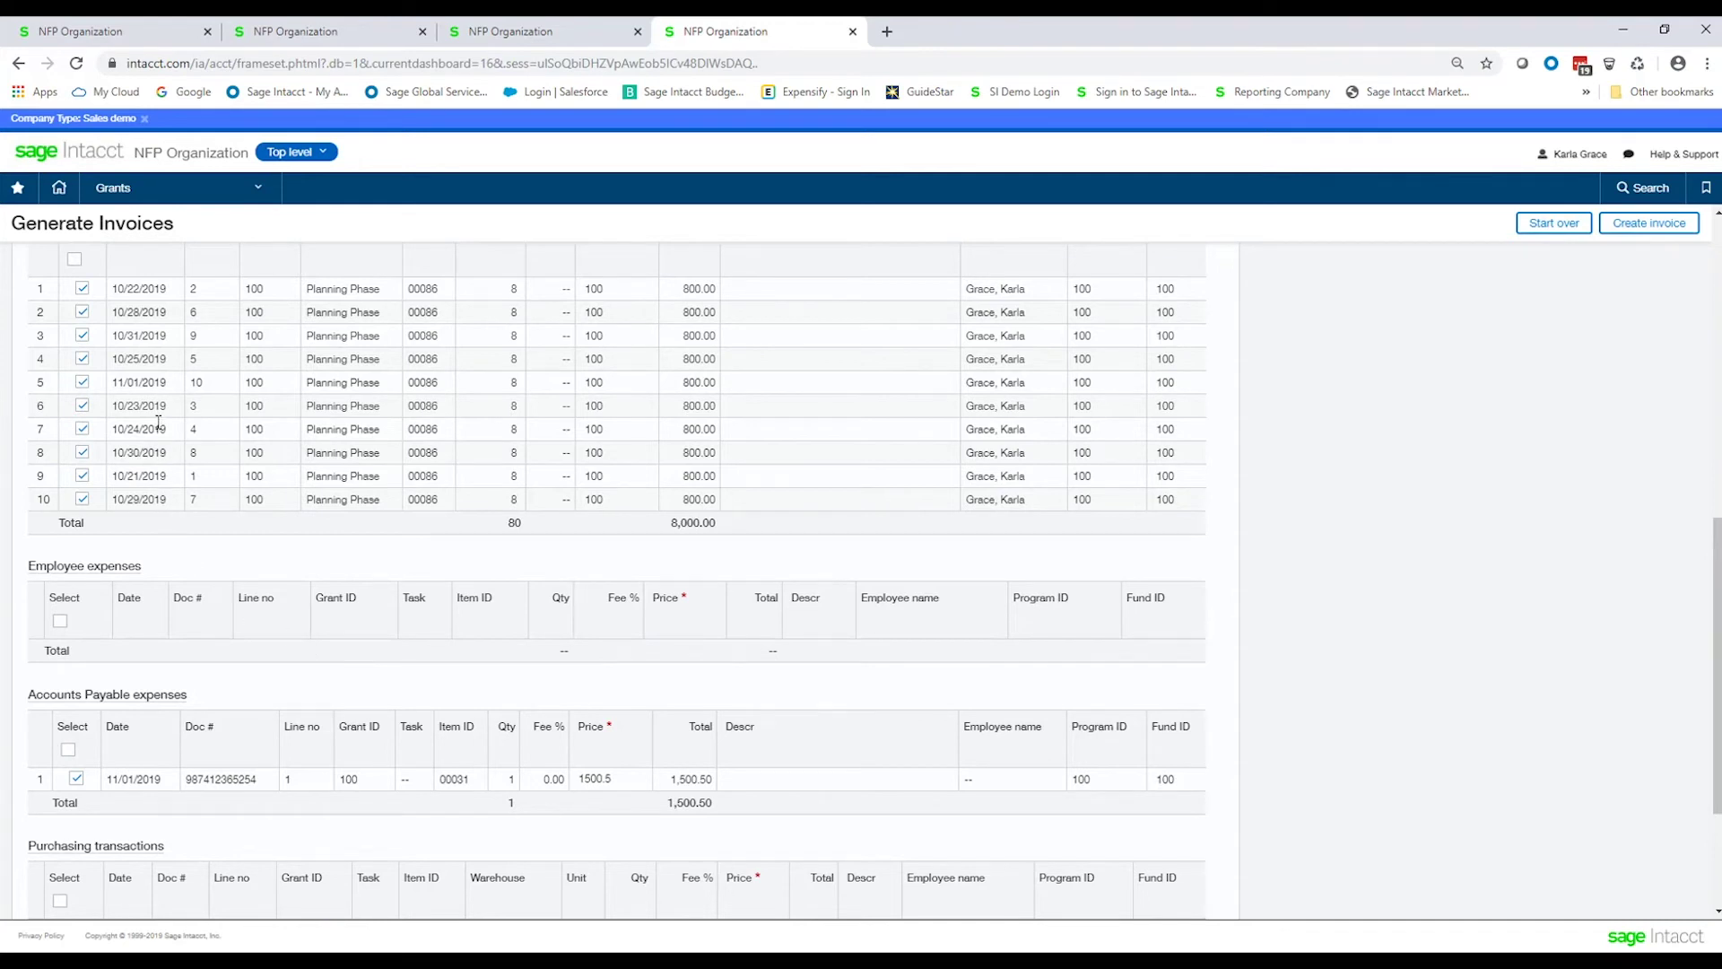
# Uncheck the 11/01/2019 timesheet line and the payable expense, bringing the invoice to 7,200.00.
pyautogui.click(81, 382)
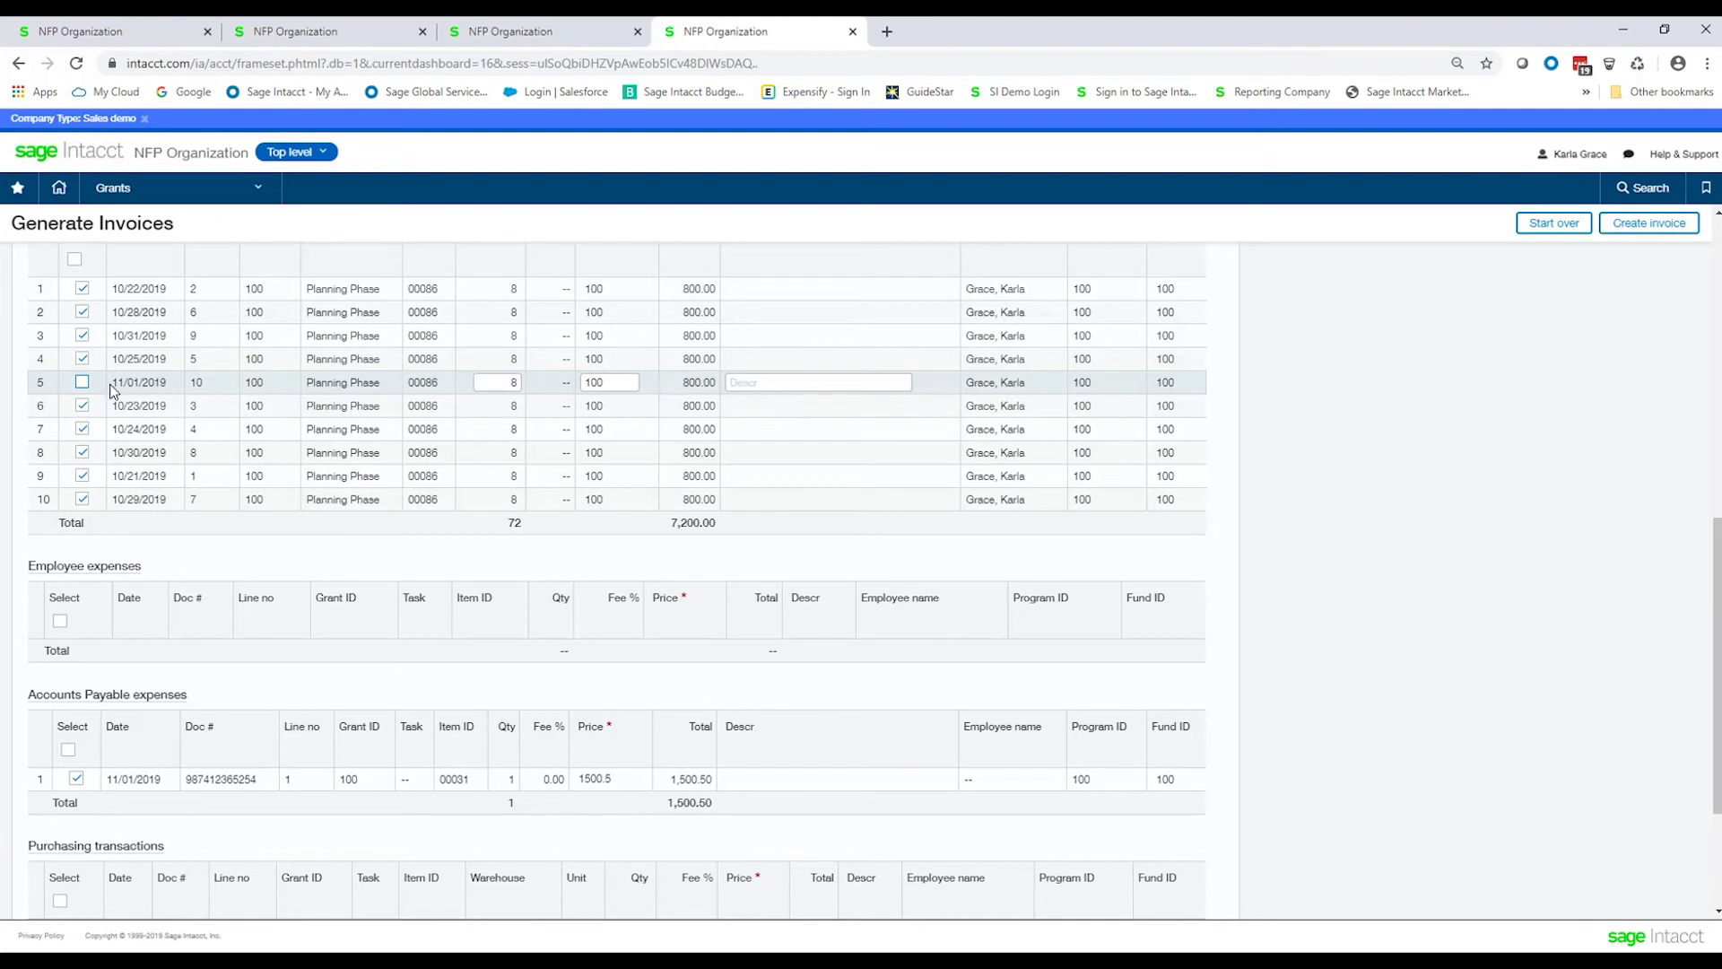
pyautogui.moveTo(110, 382); pyautogui.dragTo(167, 382)
pyautogui.scroll(-1, 136, 538)
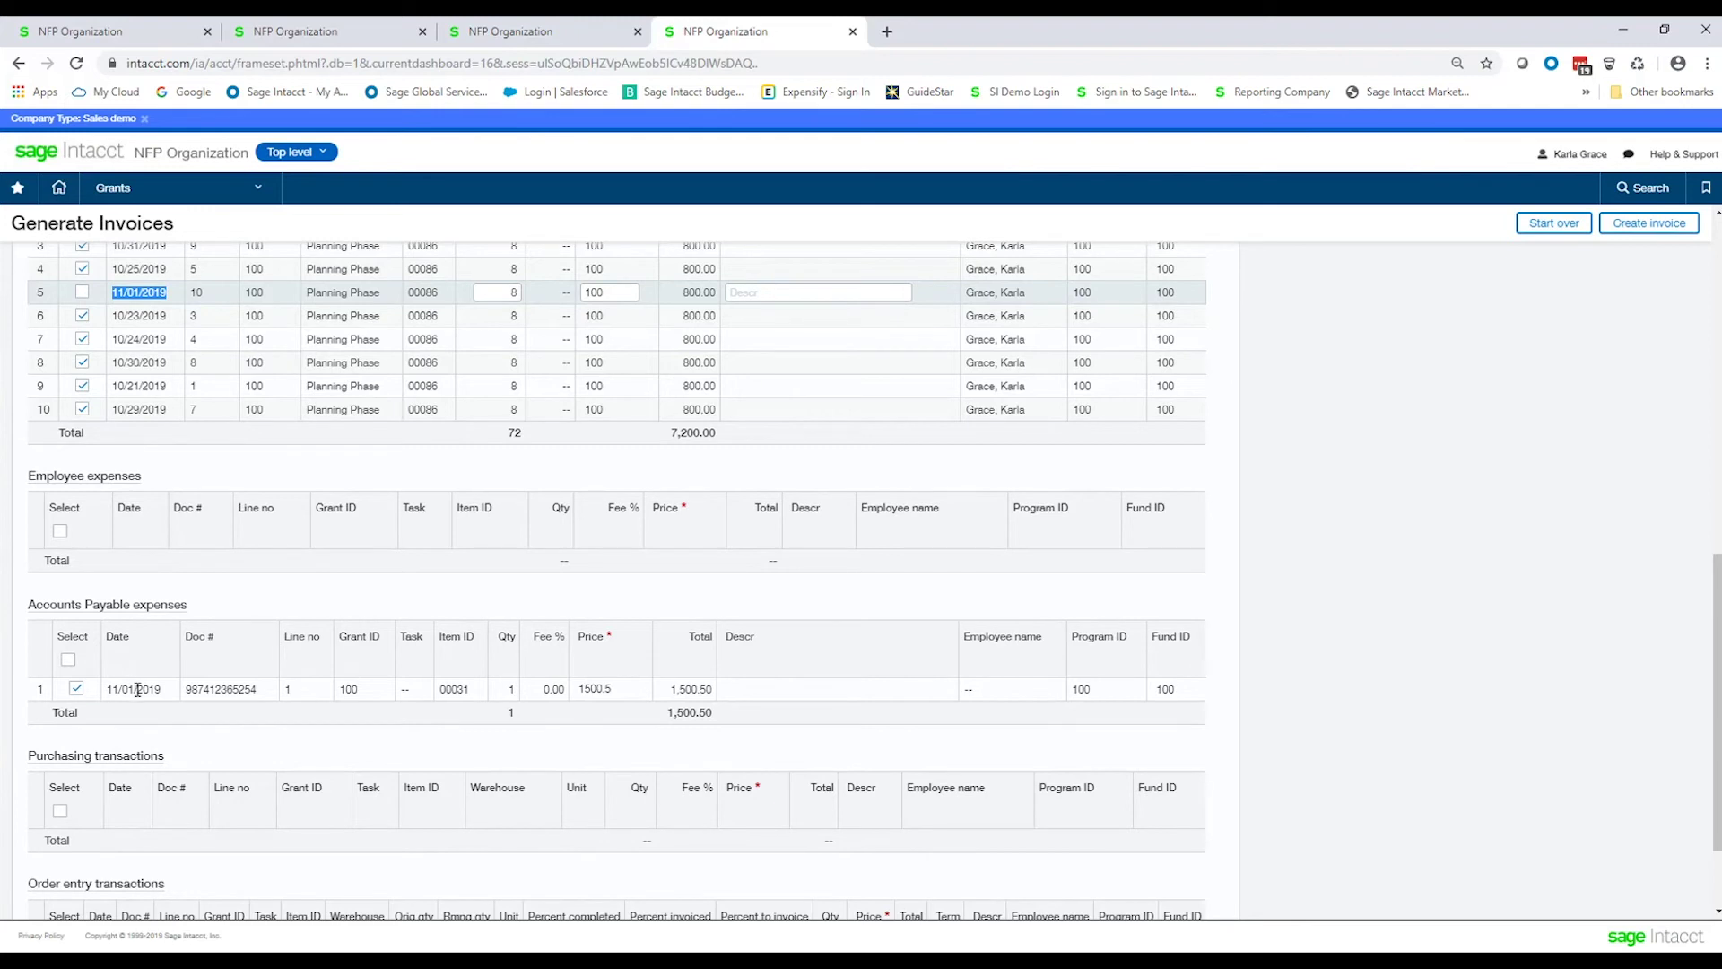
pyautogui.click(76, 688)
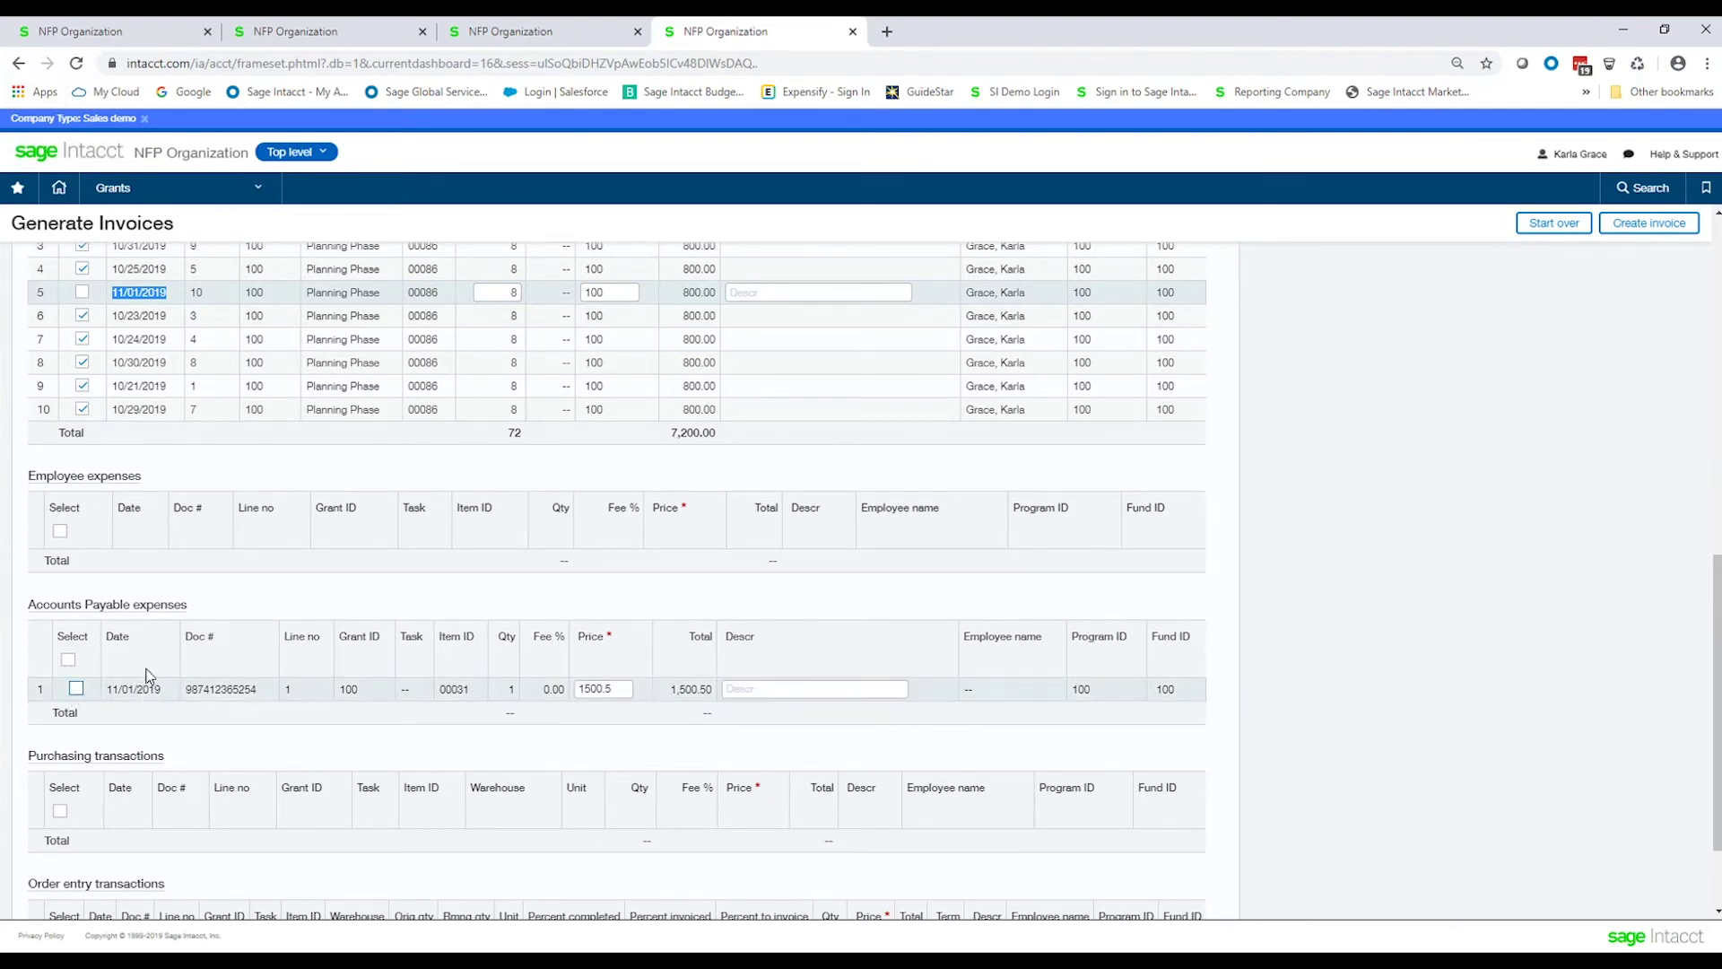
pyautogui.click(76, 480)
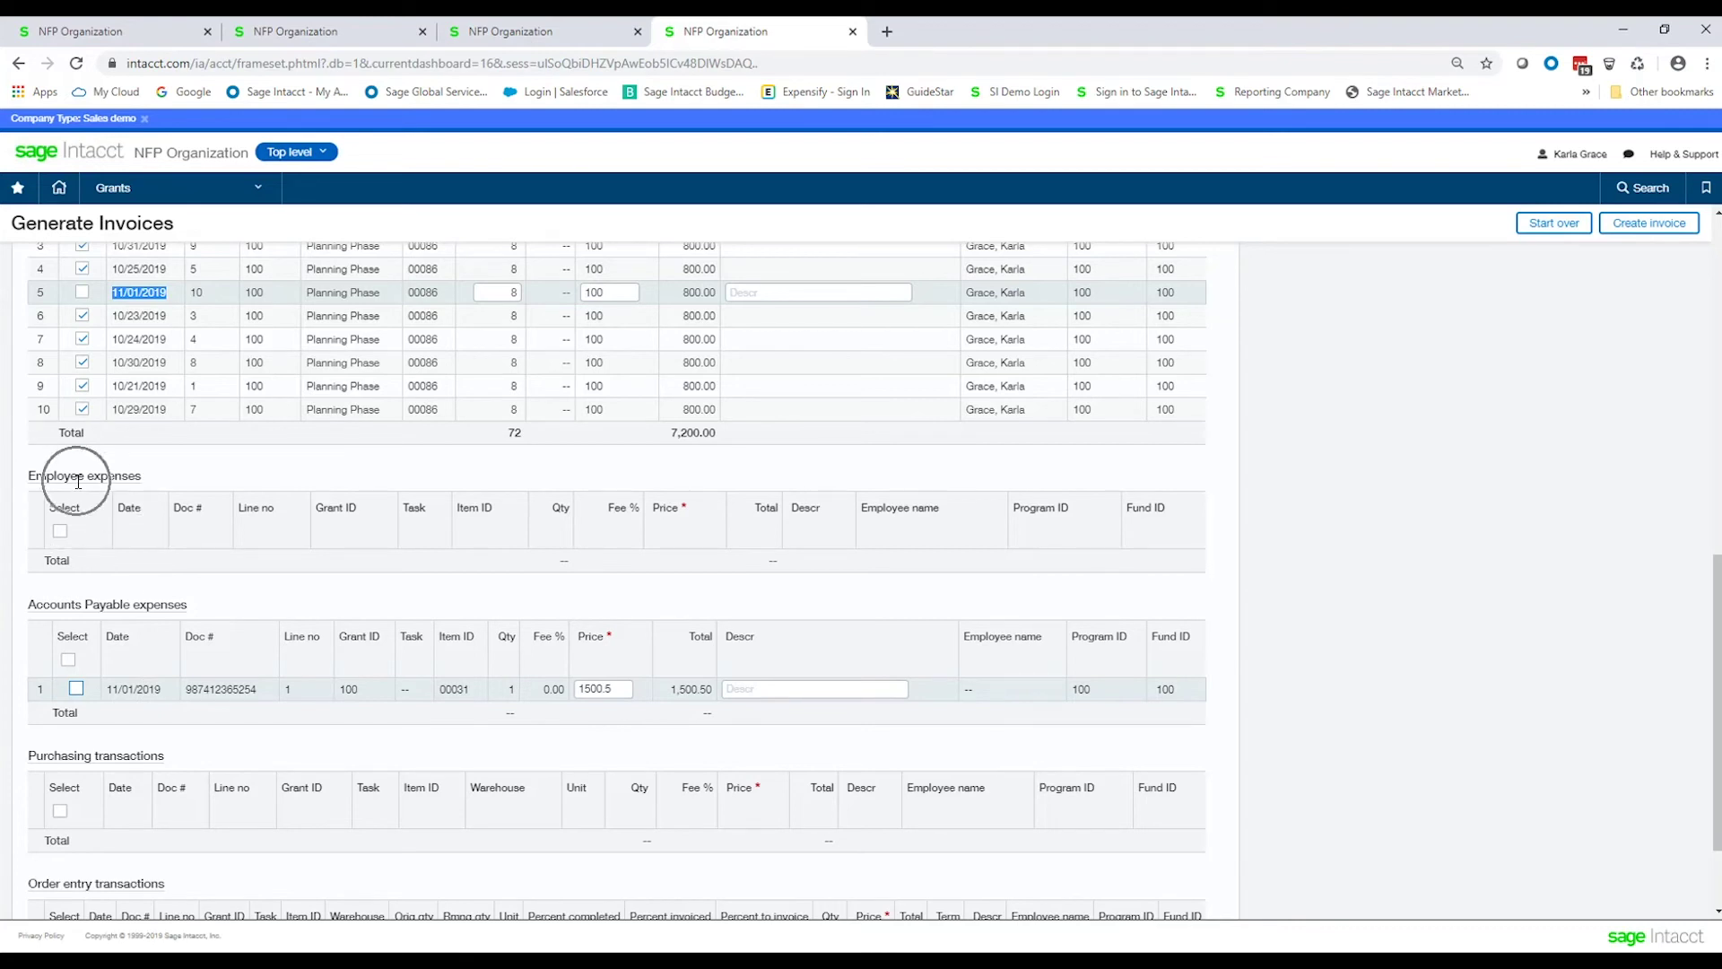
pyautogui.scroll(-3, 83, 761)
pyautogui.click(85, 759)
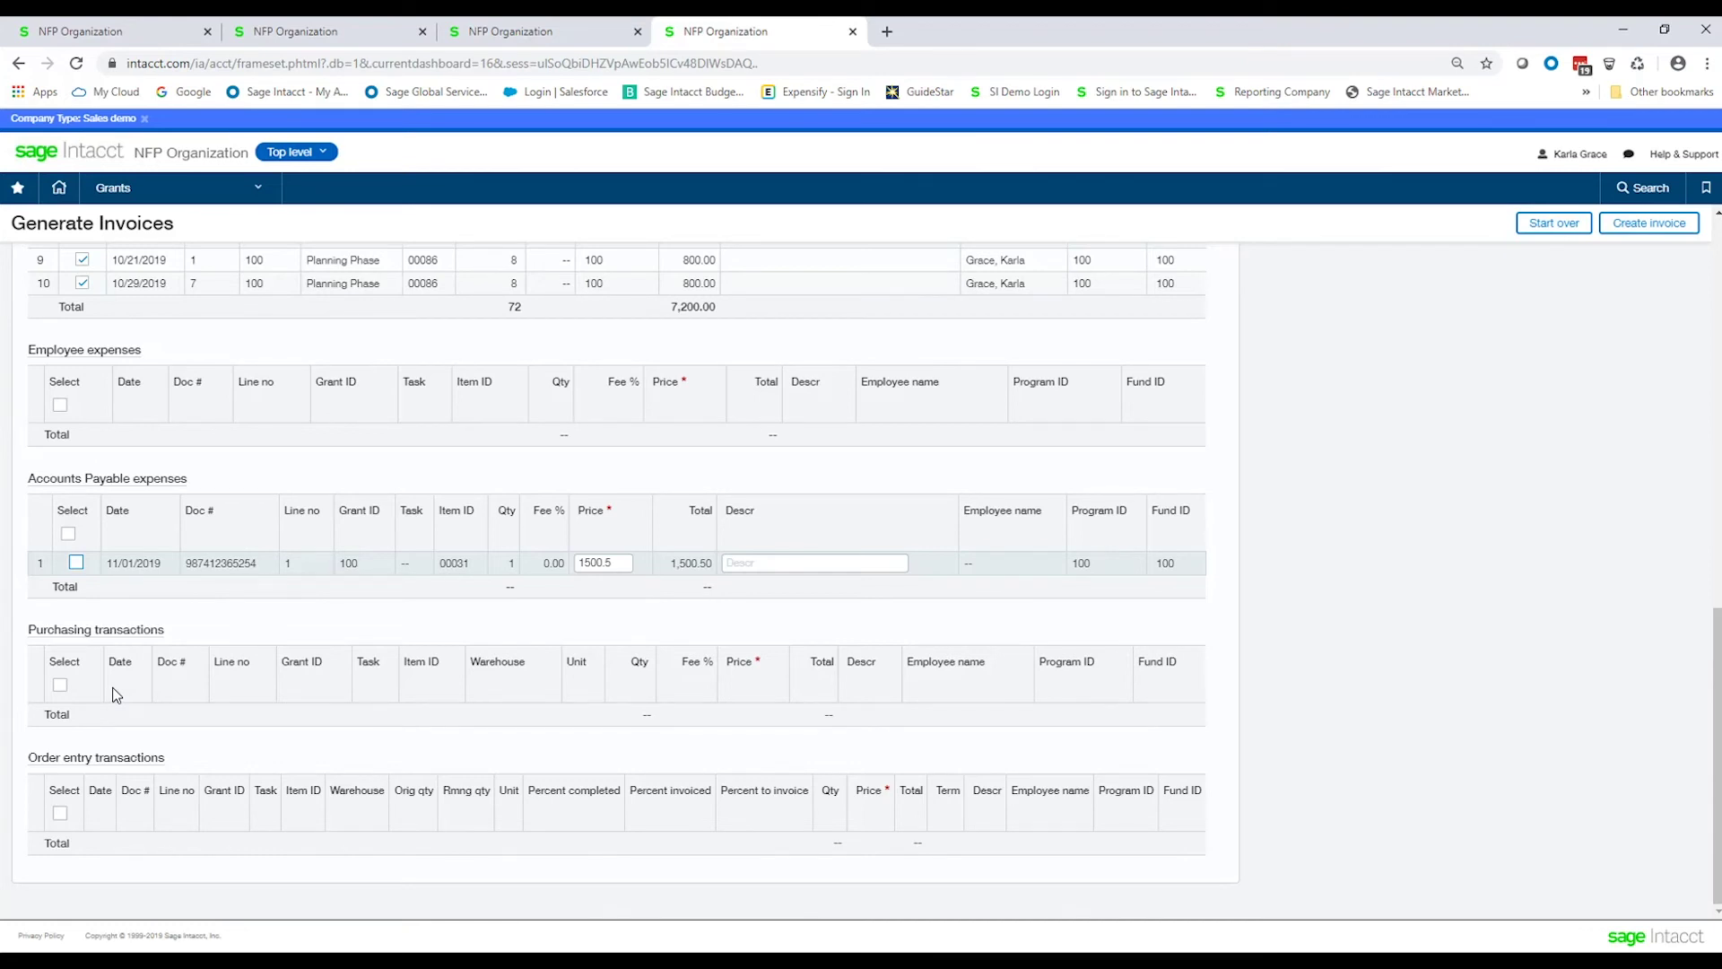
pyautogui.scroll(2, 126, 628)
pyautogui.scroll(1, 151, 408)
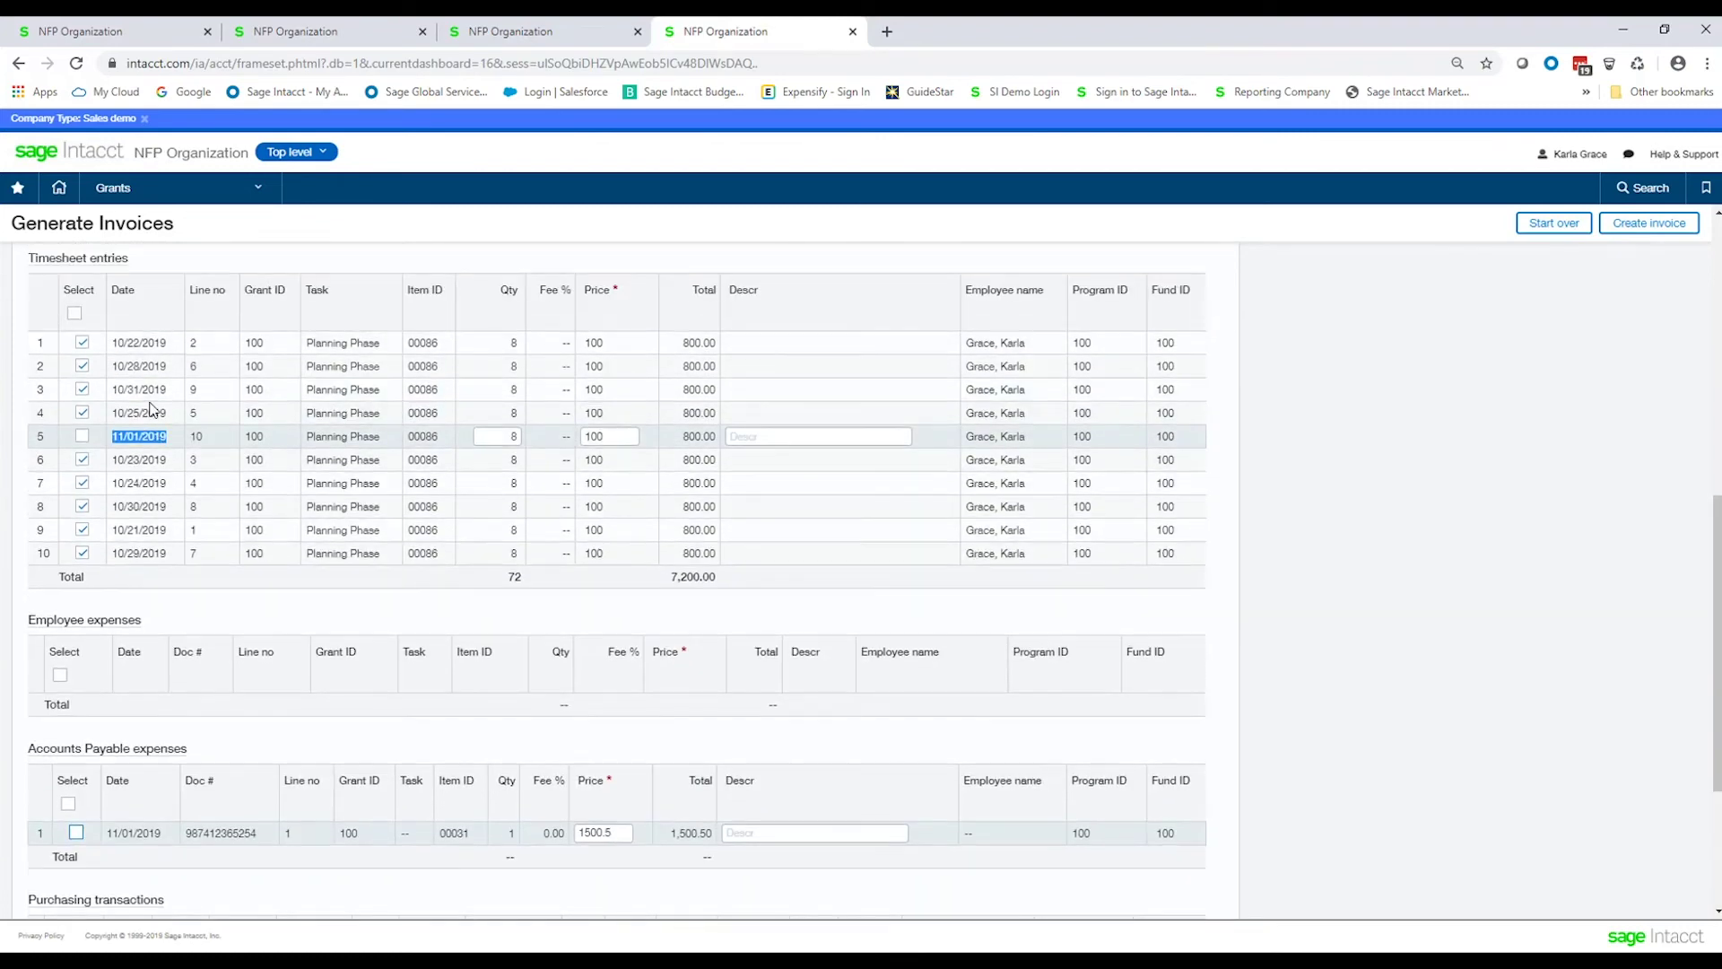
pyautogui.scroll(-3, 125, 520)
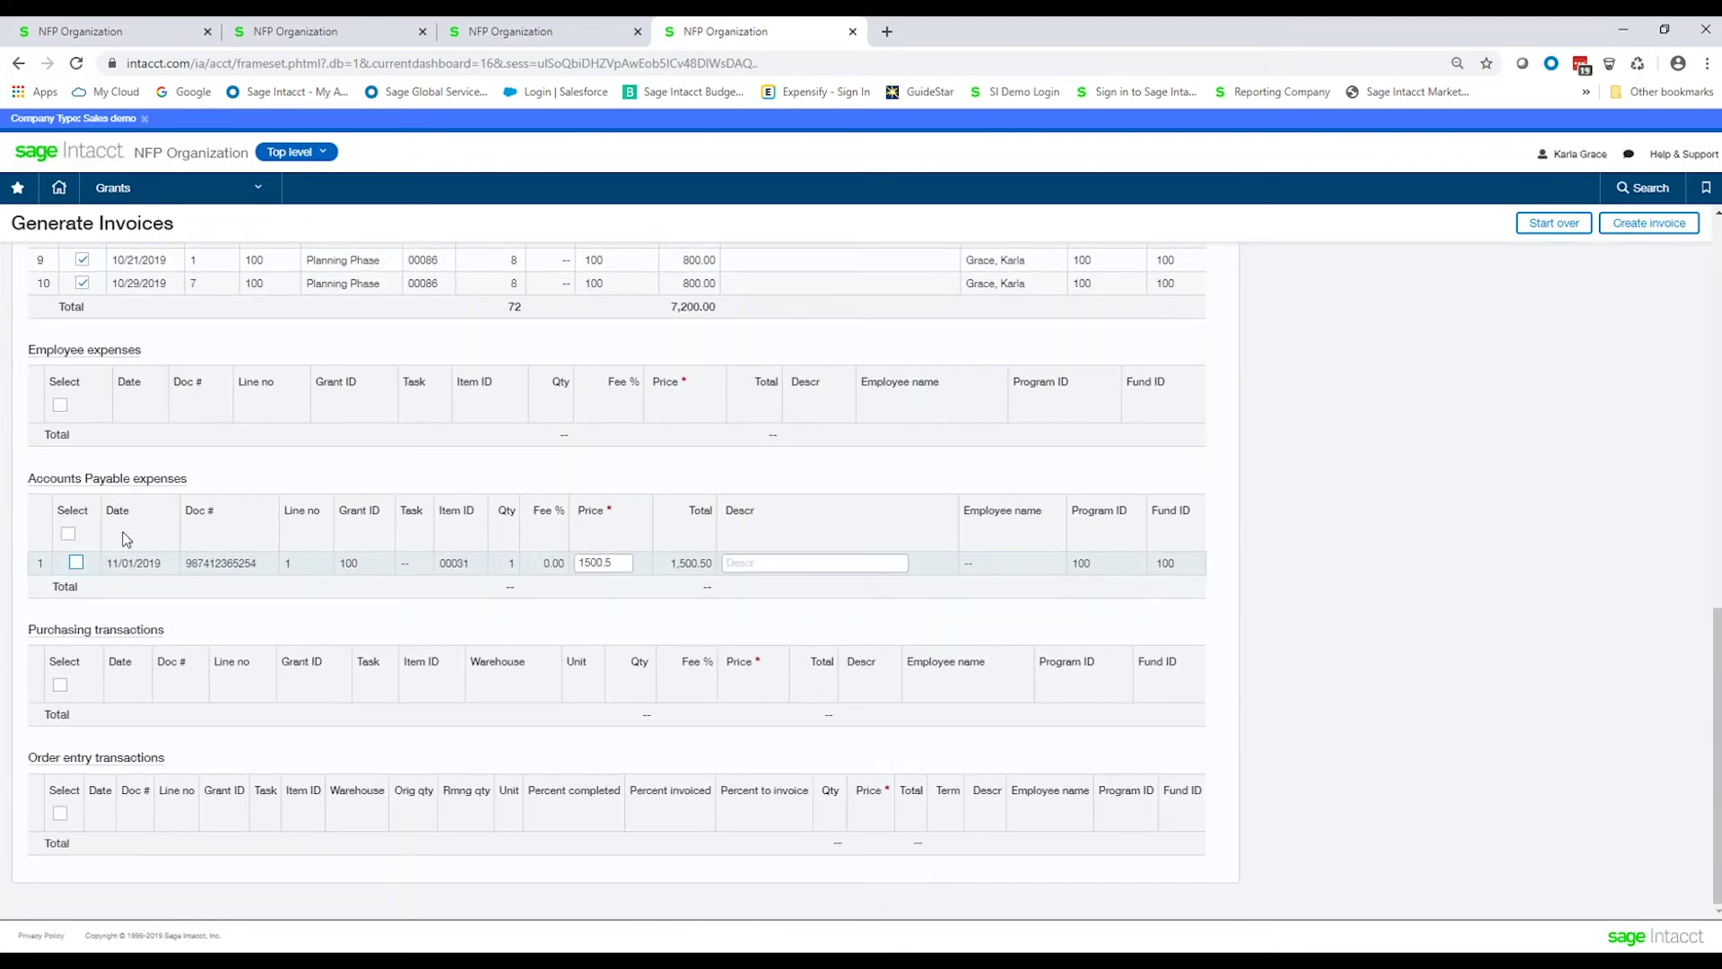
pyautogui.scroll(6, 126, 538)
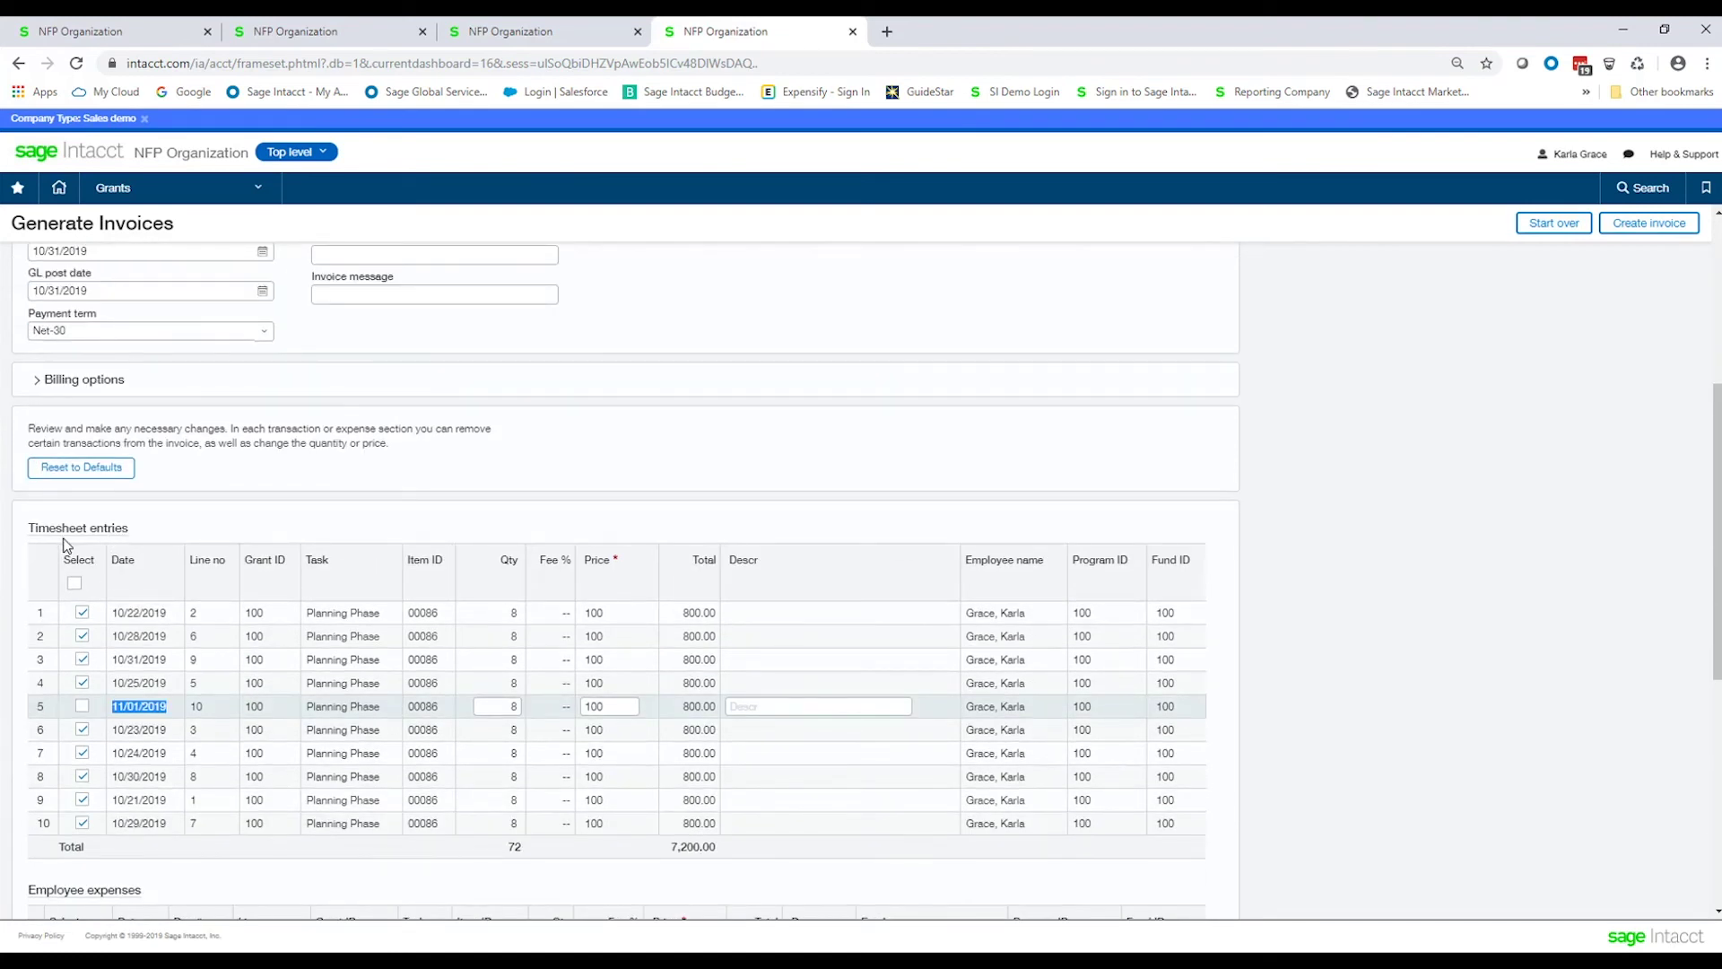
pyautogui.scroll(2, 673, 480)
pyautogui.scroll(3, 686, 484)
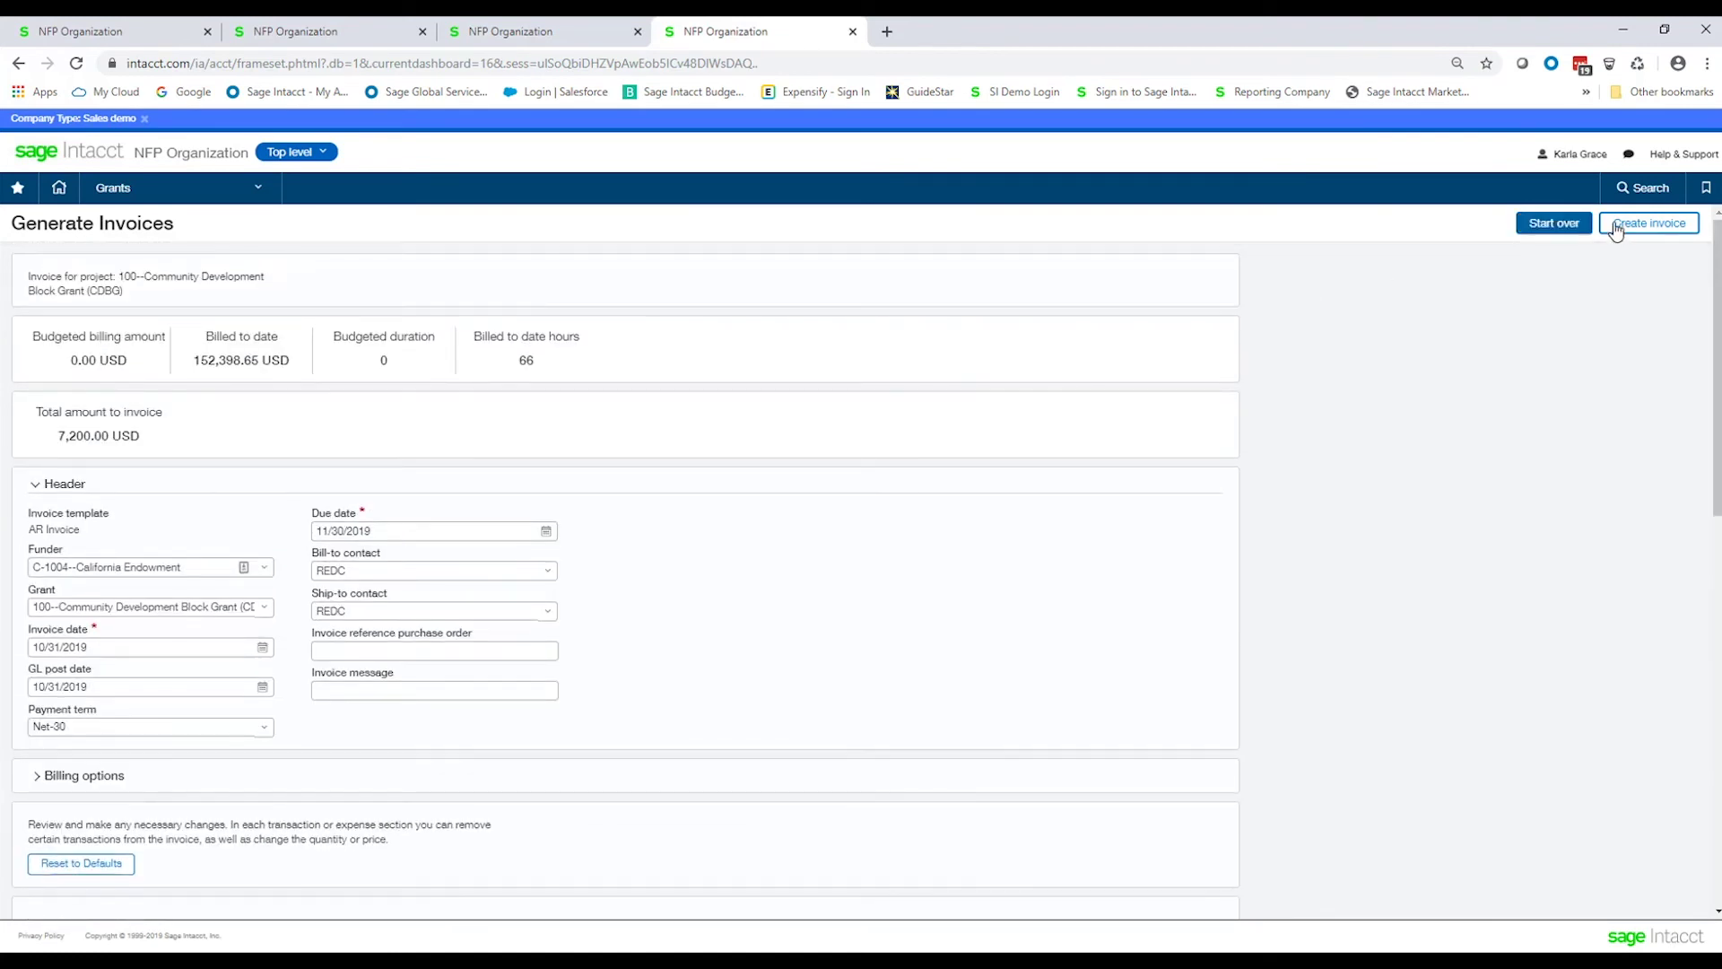
# Generate the invoice, copy its number AR_Inv-00552, and cancel back to the Grants dashboard.
pyautogui.click(1652, 224)
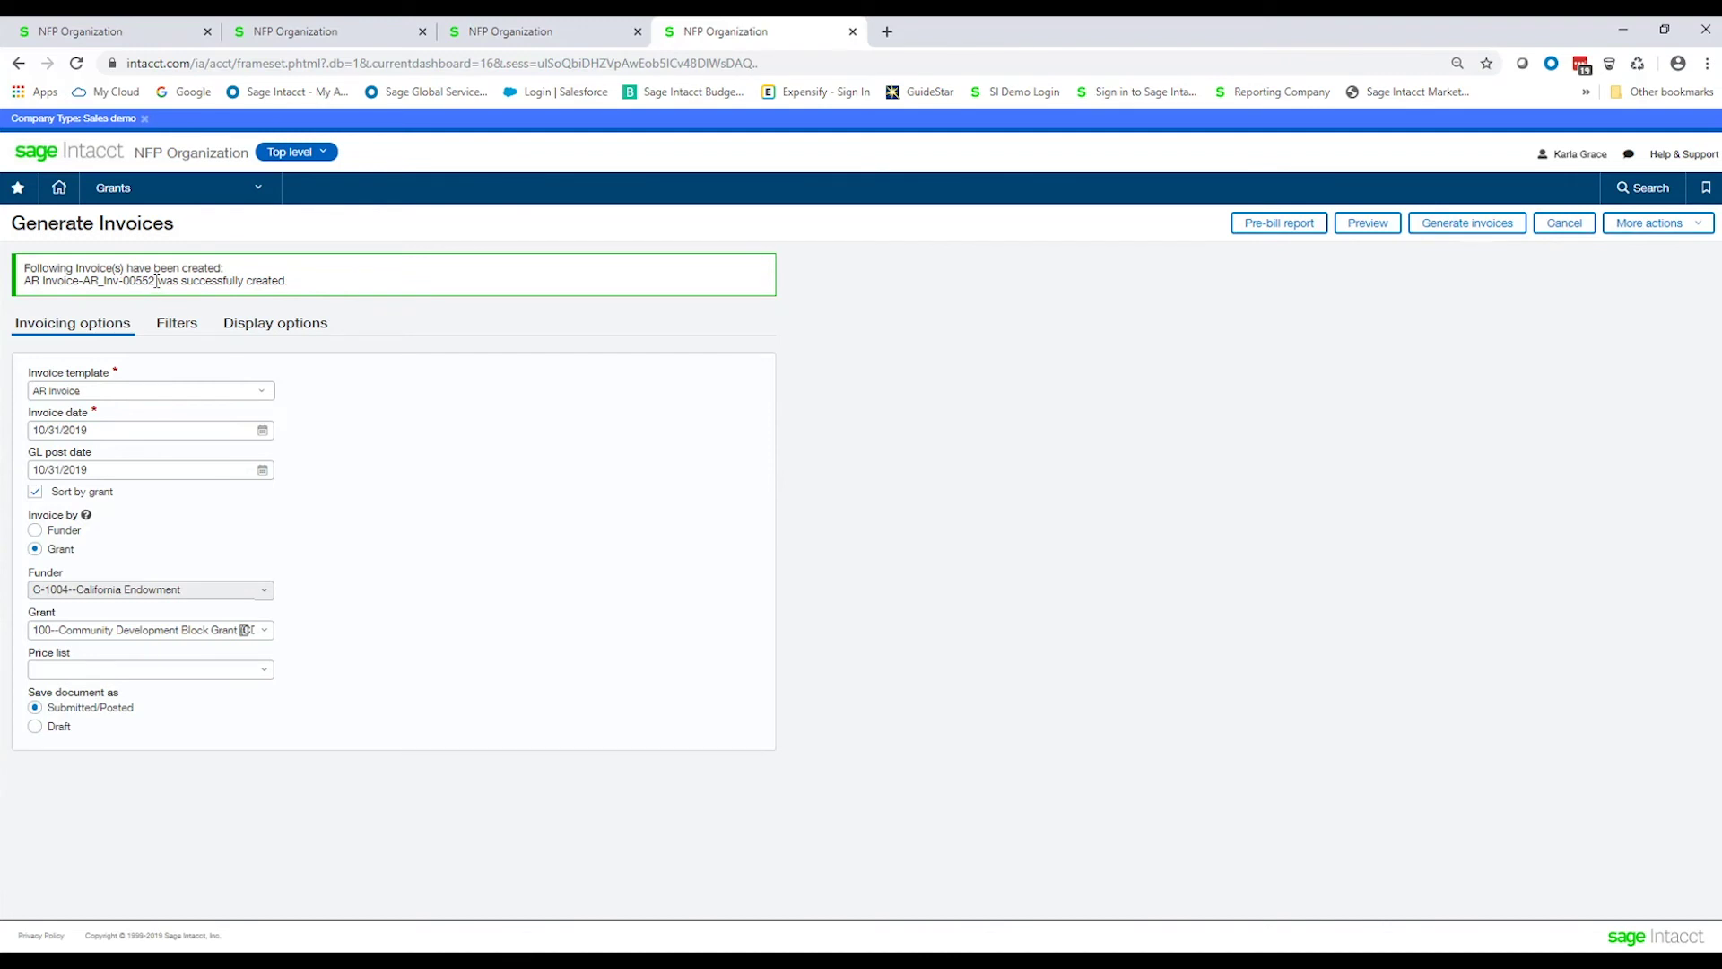
pyautogui.moveTo(157, 280); pyautogui.dragTo(85, 280)
pyautogui.rightClick(94, 284)
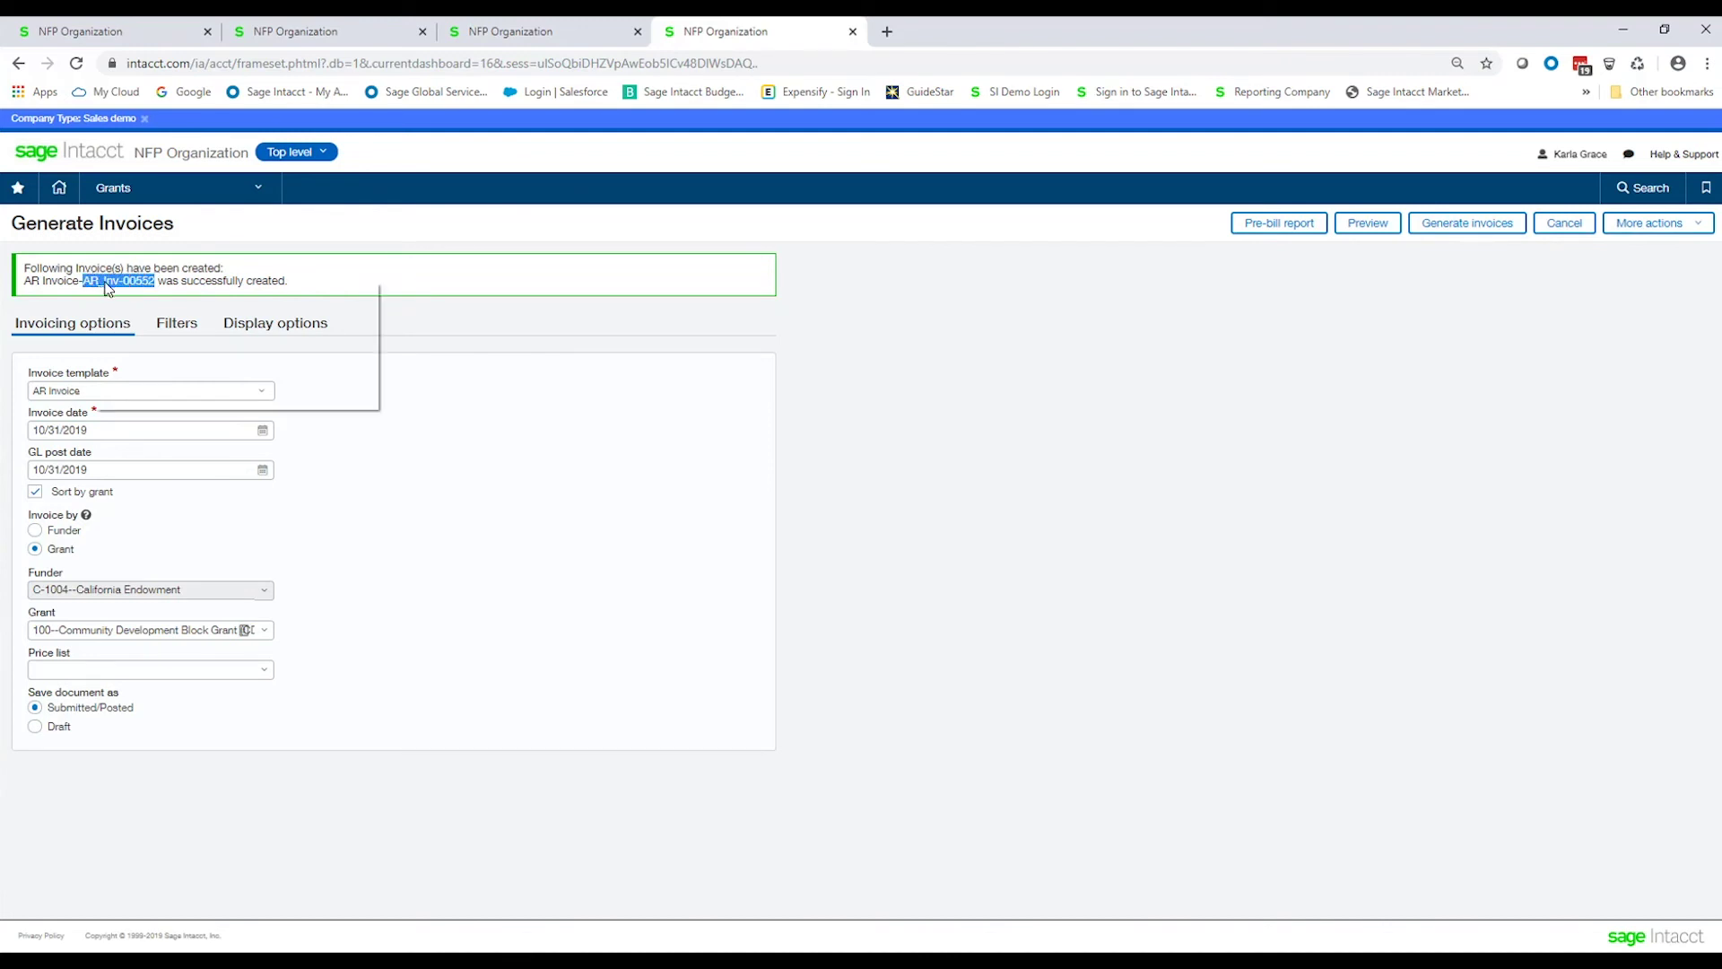
pyautogui.click(136, 296)
pyautogui.click(1566, 222)
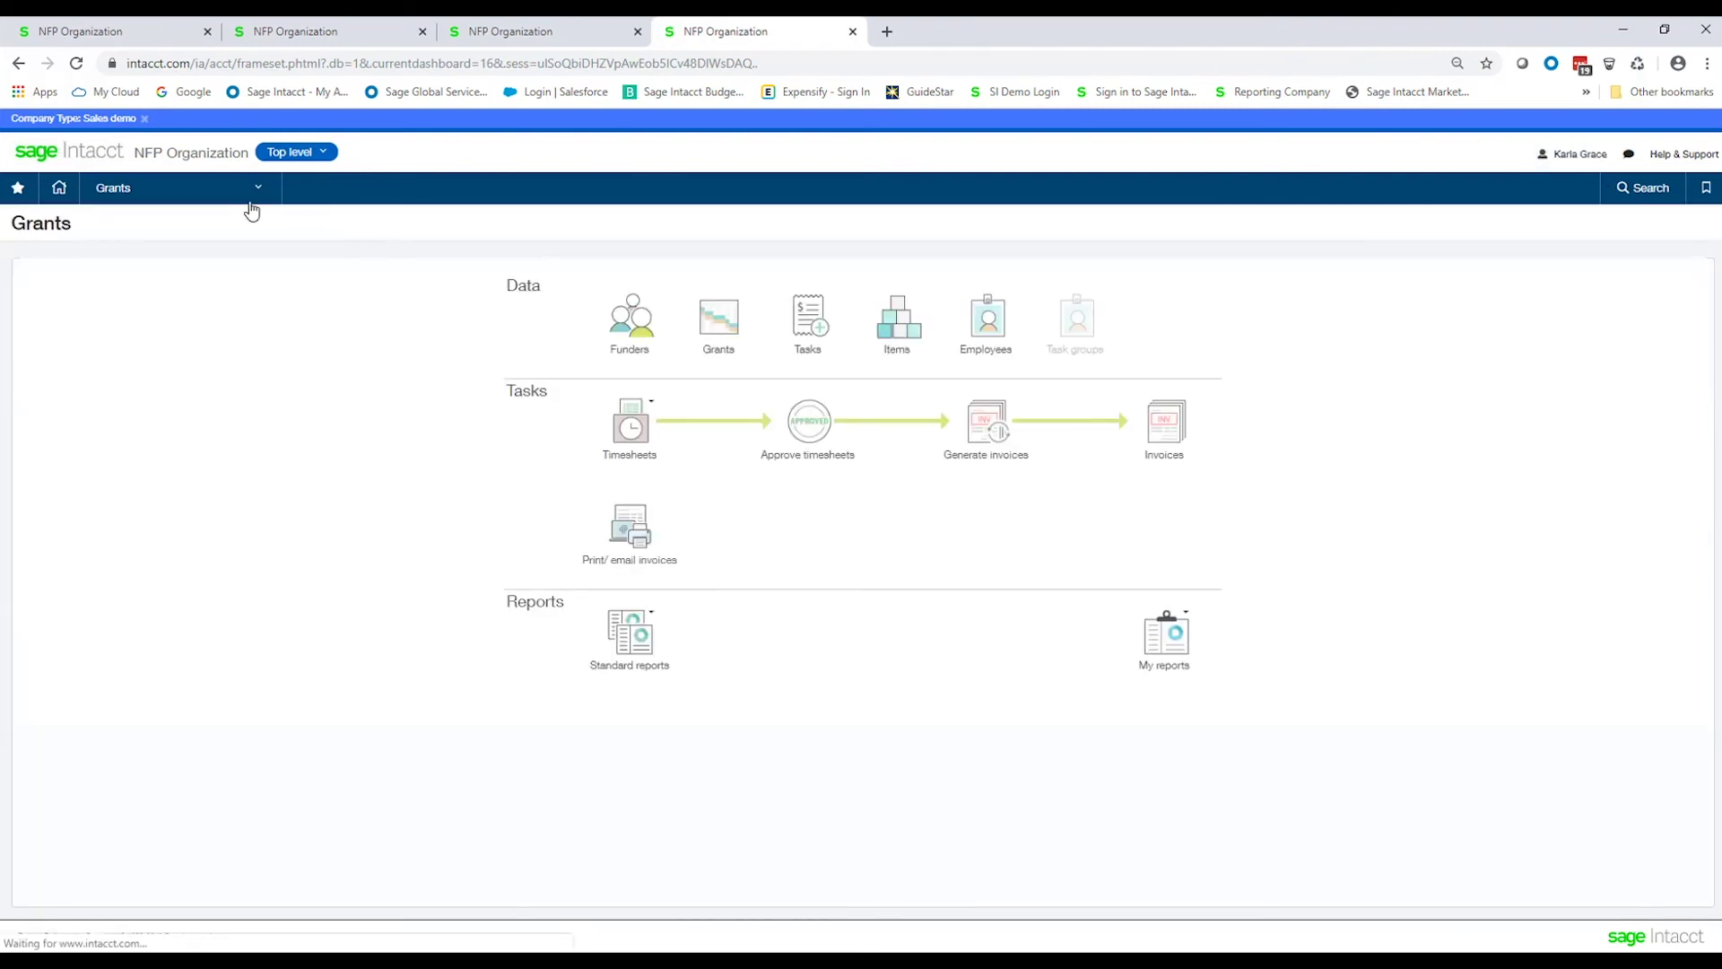
# Open the Order Entry AR Invoice list and filter Document number to the pasted AR_Inv-00552.
pyautogui.click(254, 204)
pyautogui.moveTo(154, 412)
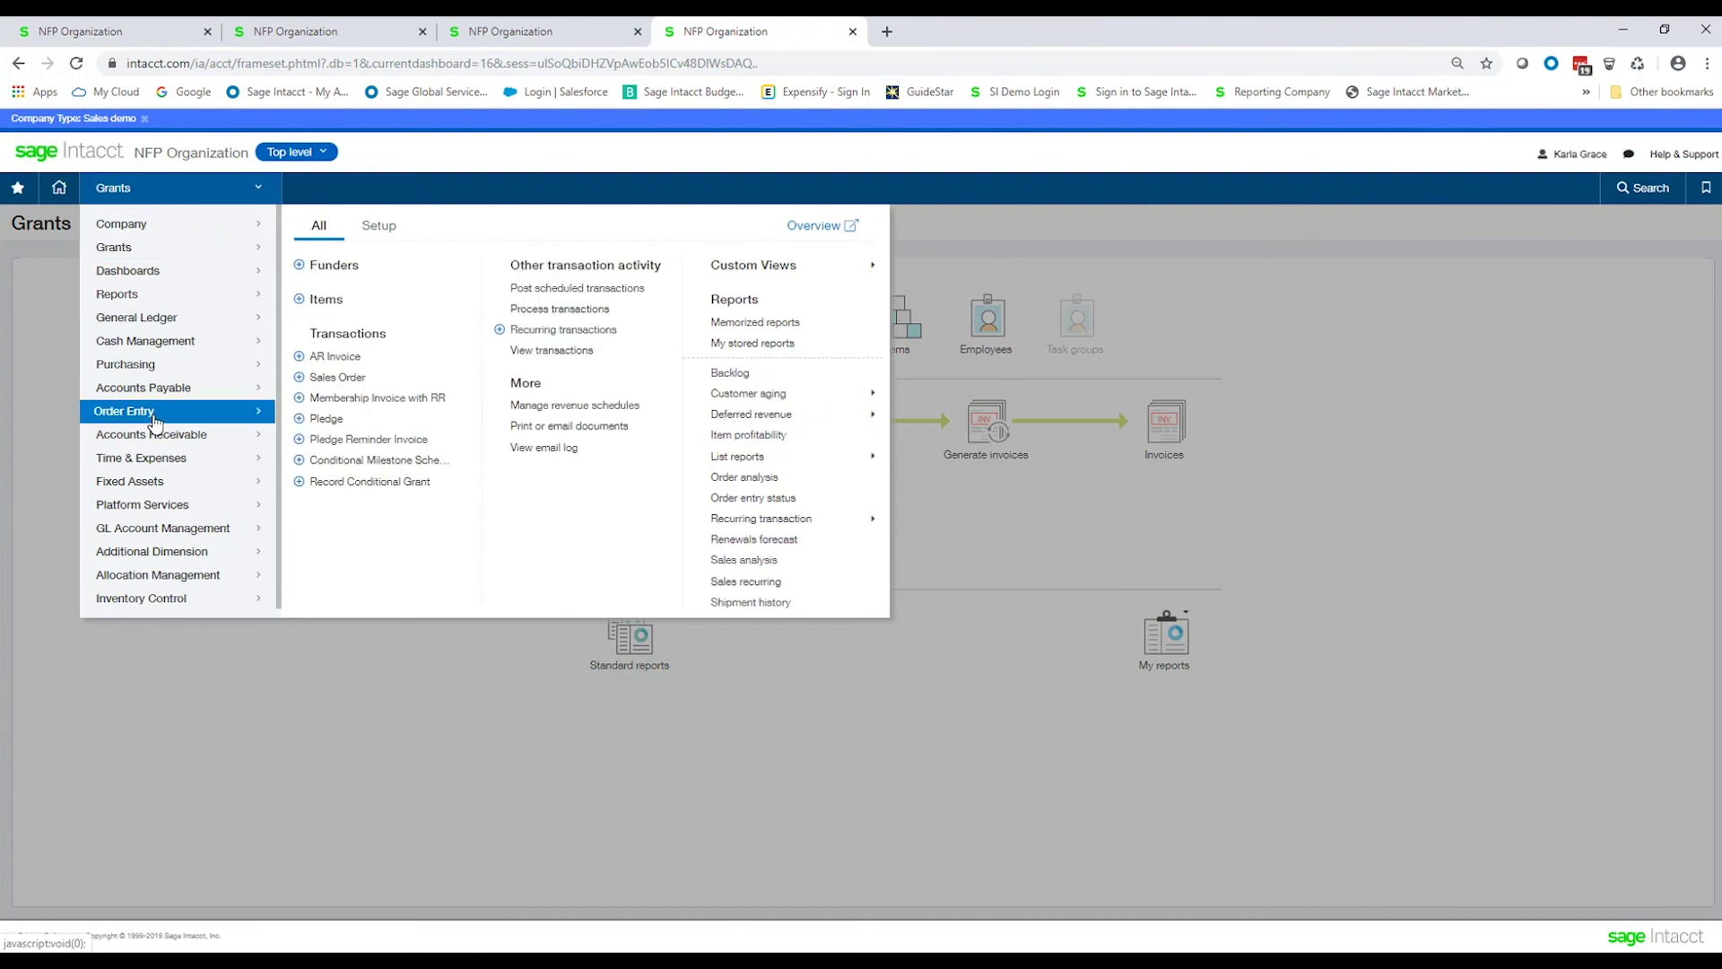
pyautogui.click(345, 358)
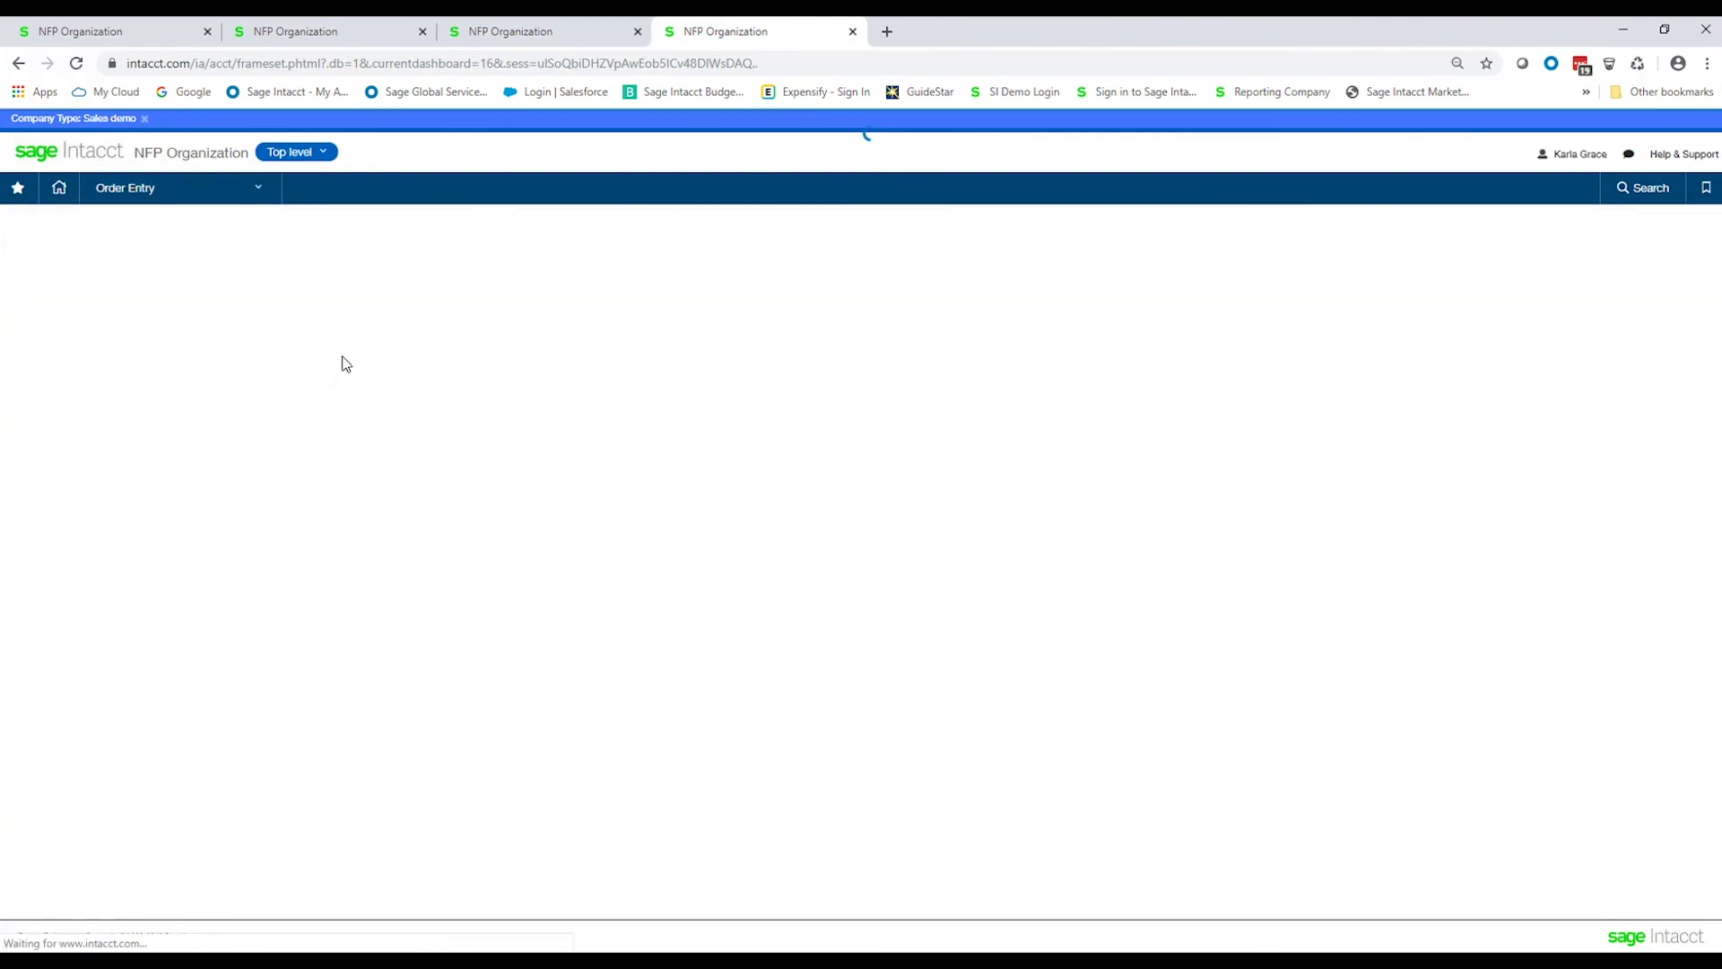
pyautogui.click(370, 341)
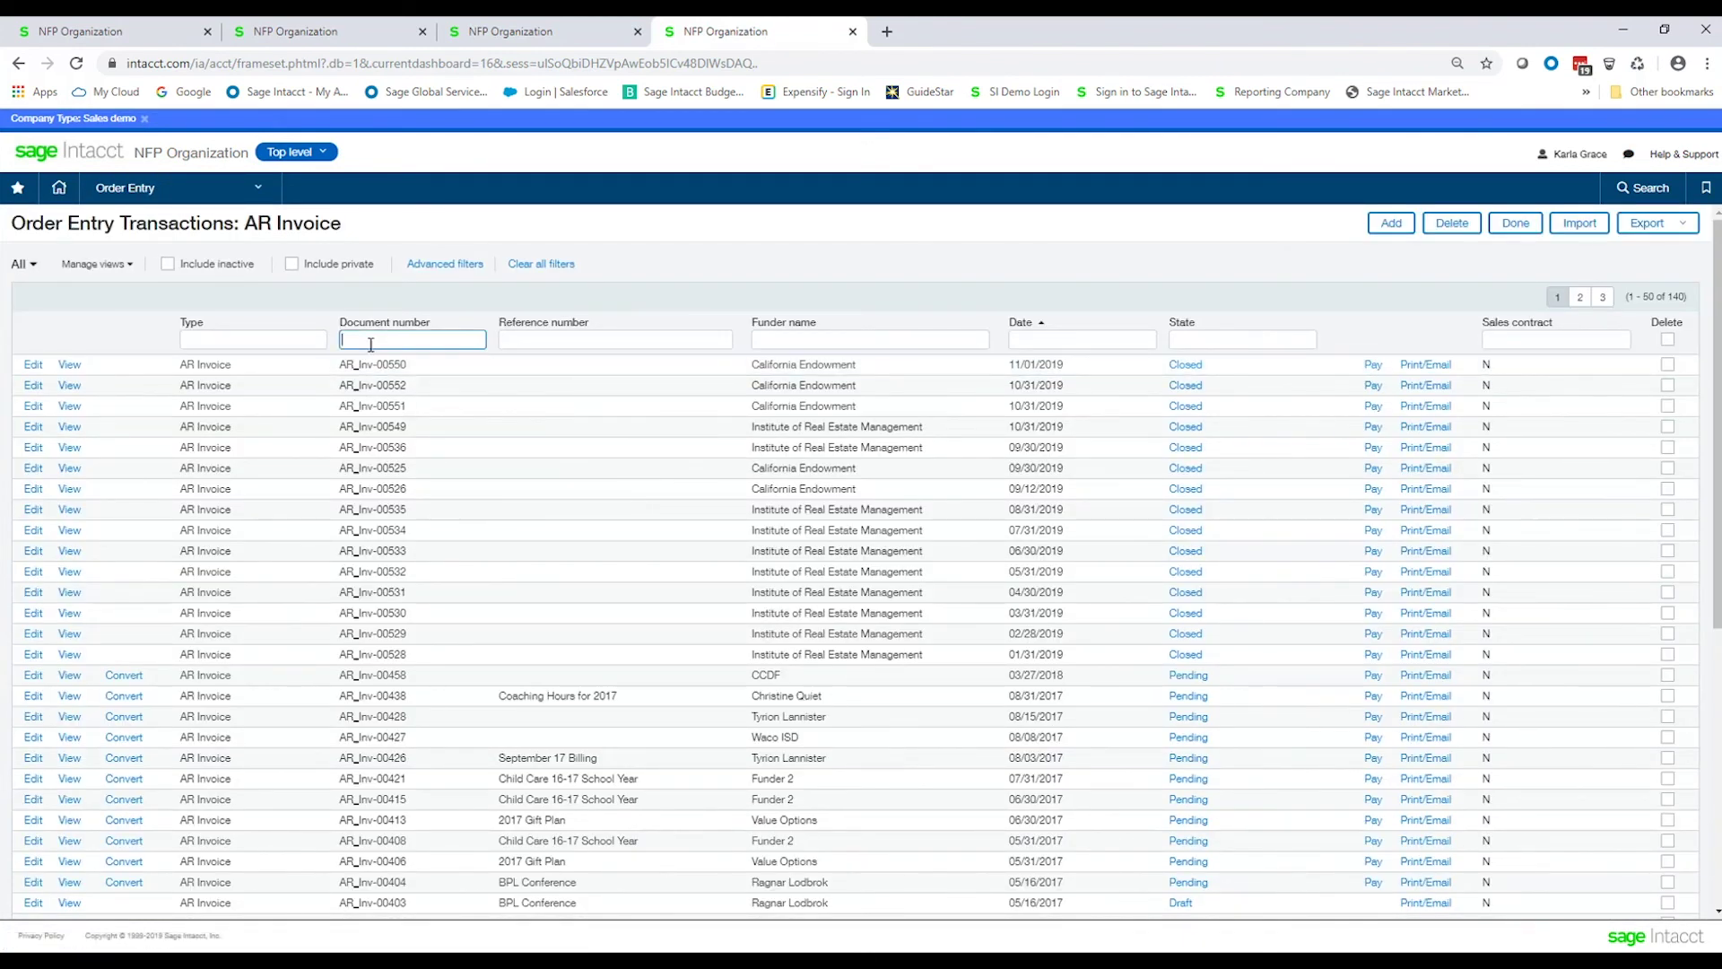
pyautogui.hotkey('ctrl', 'v')
pyautogui.press('Return')
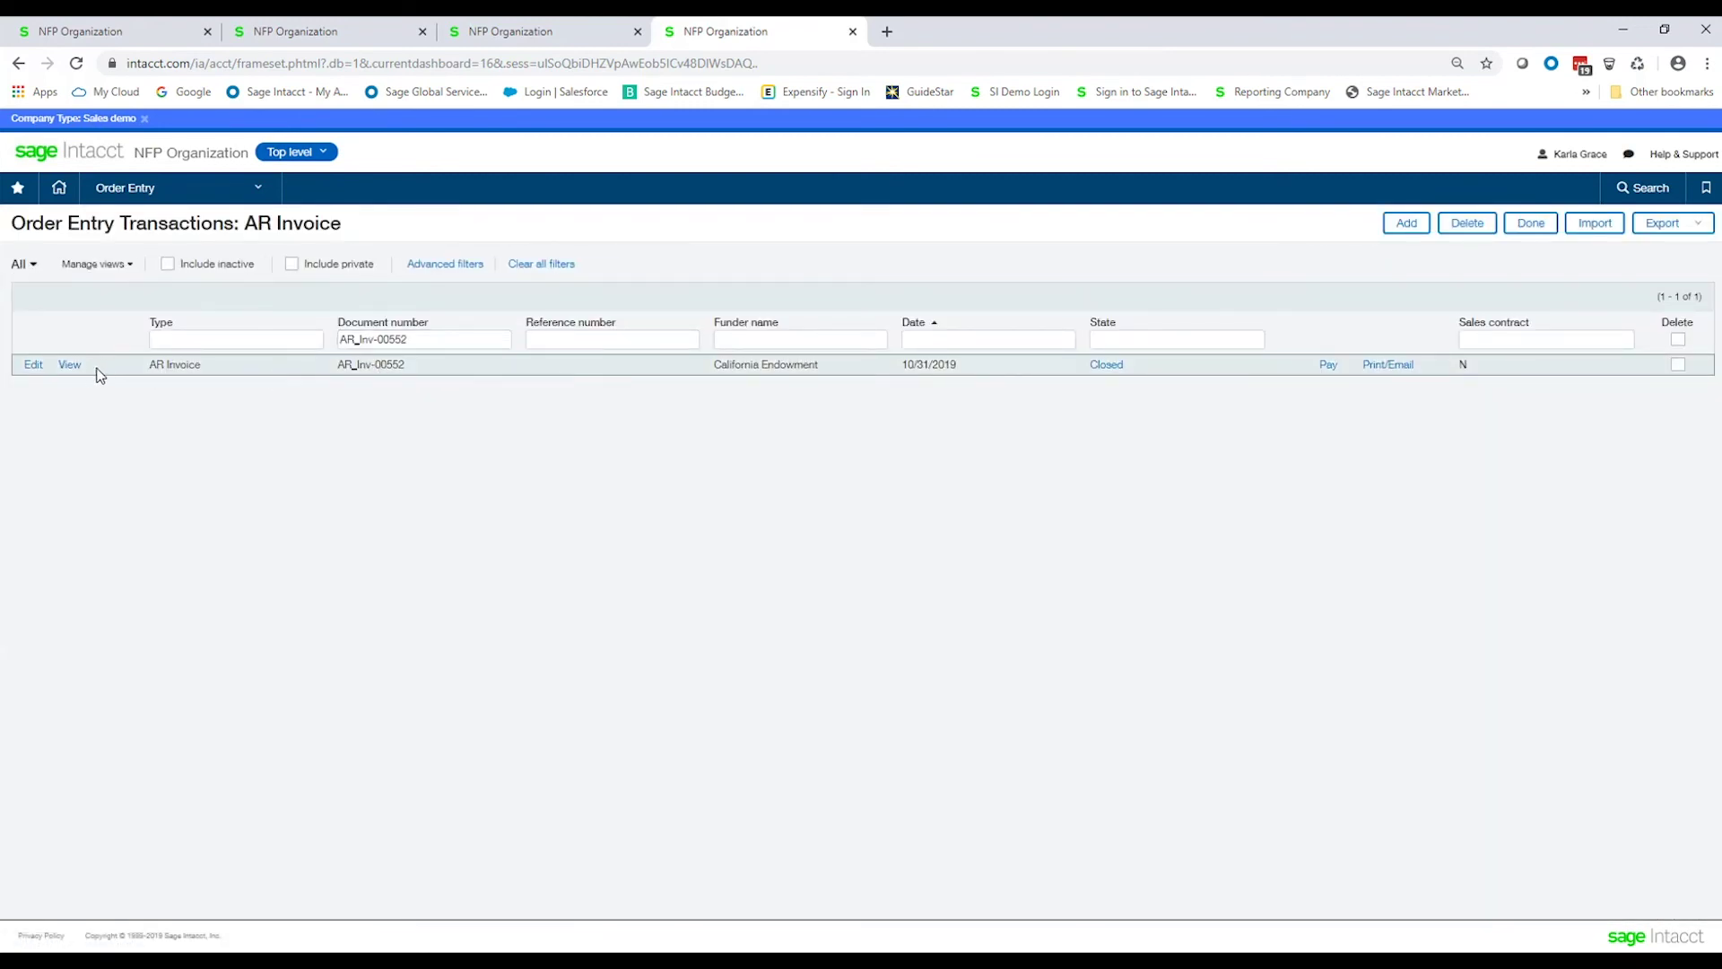
pyautogui.click(68, 365)
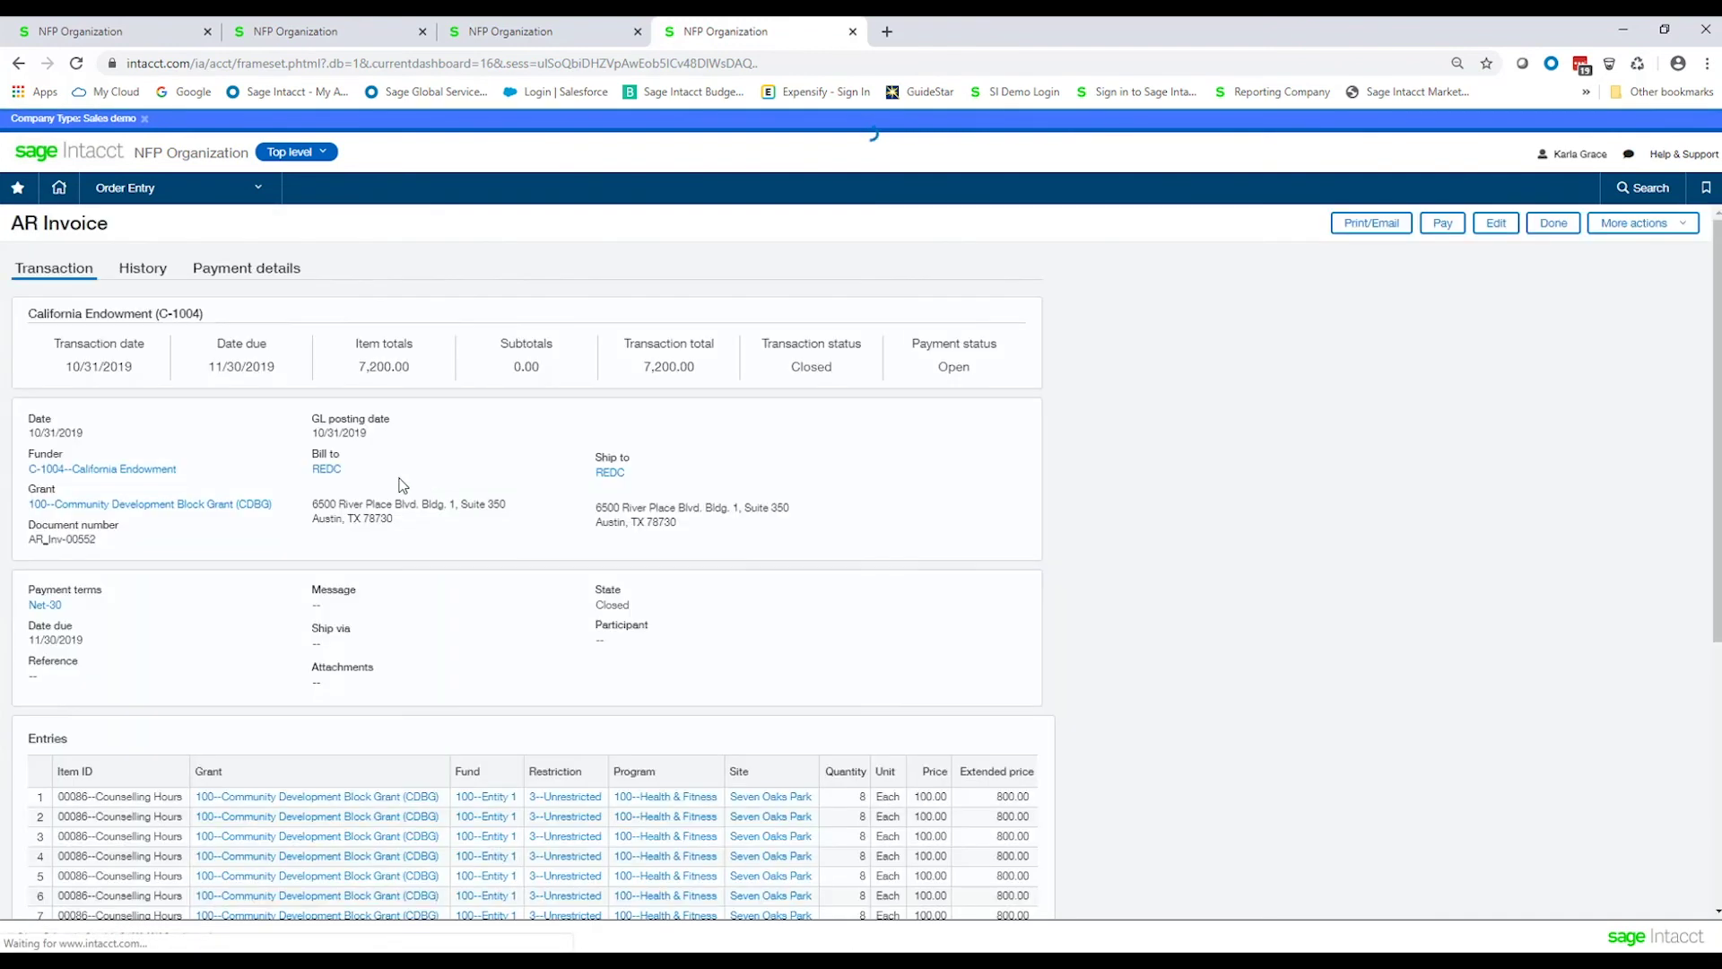
pyautogui.scroll(-3, 396, 484)
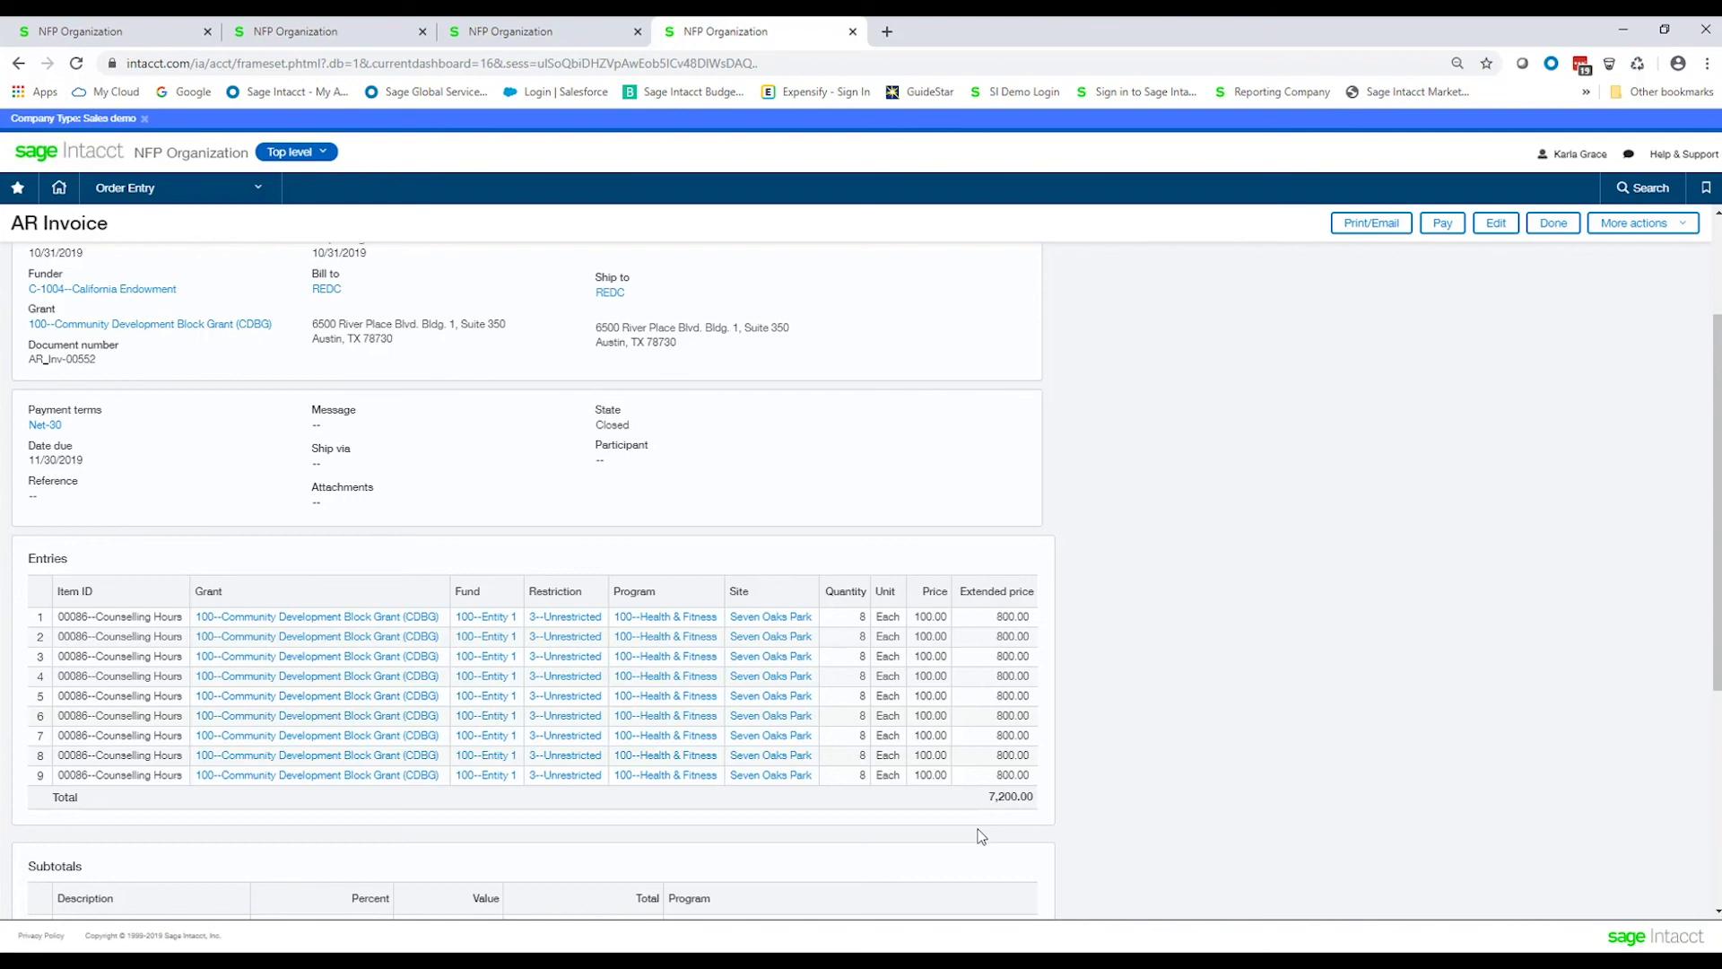
pyautogui.click(1014, 803)
pyautogui.click(1553, 226)
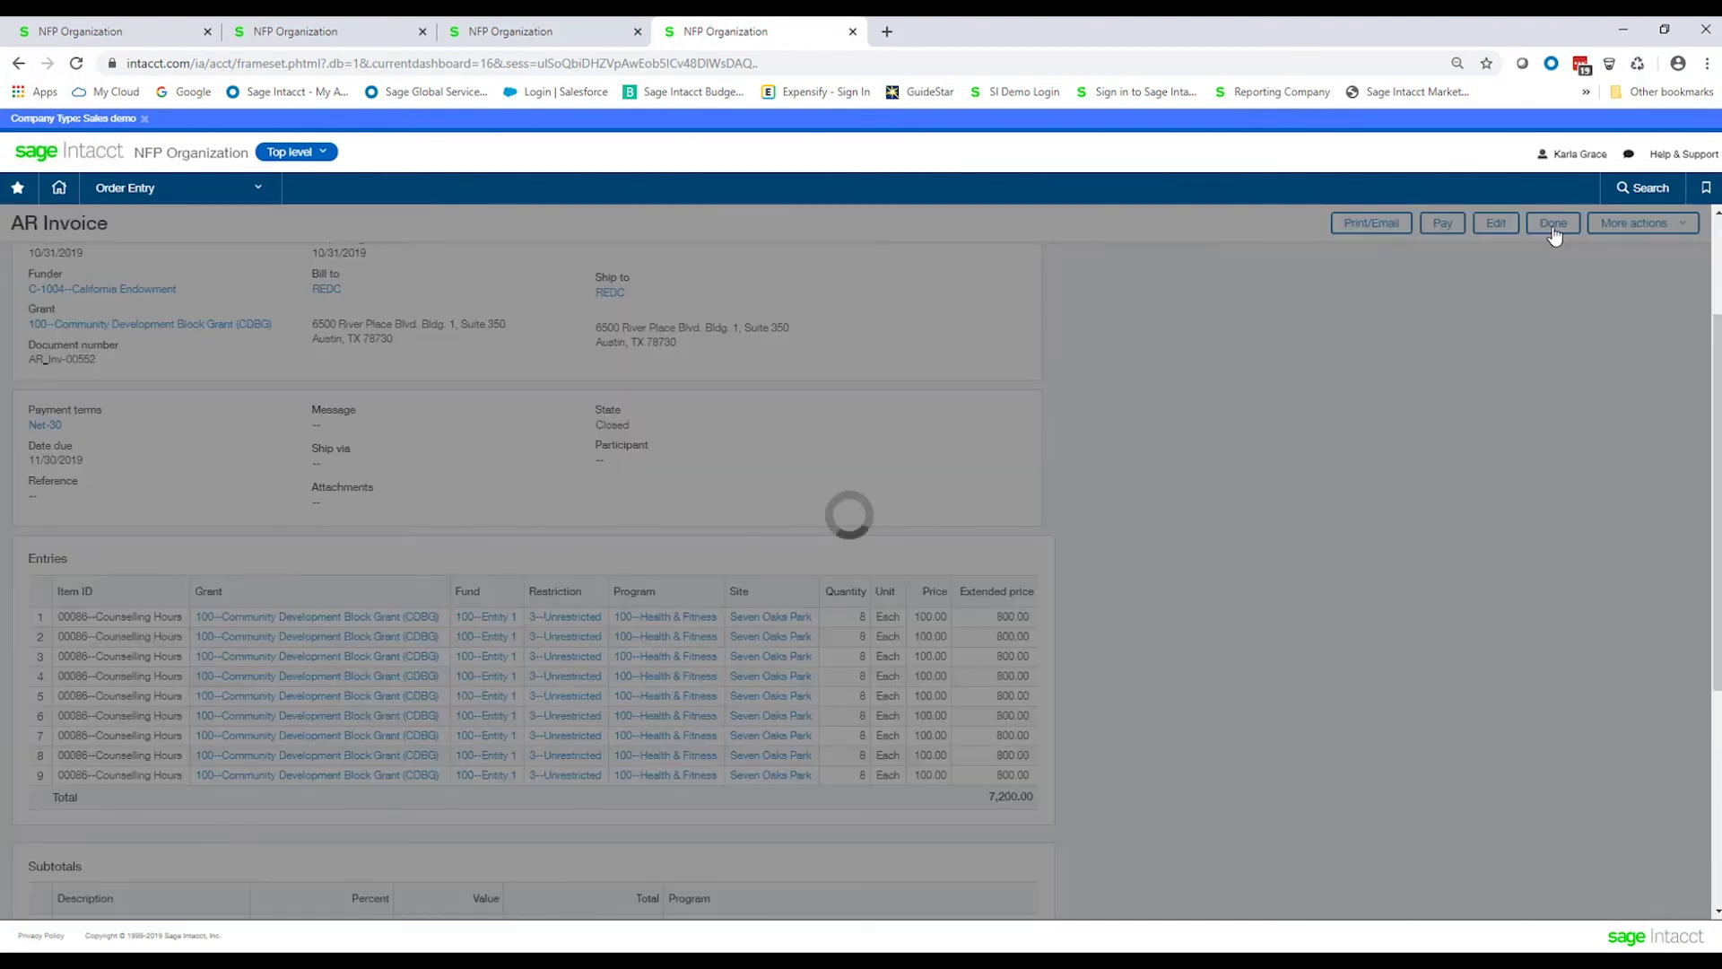